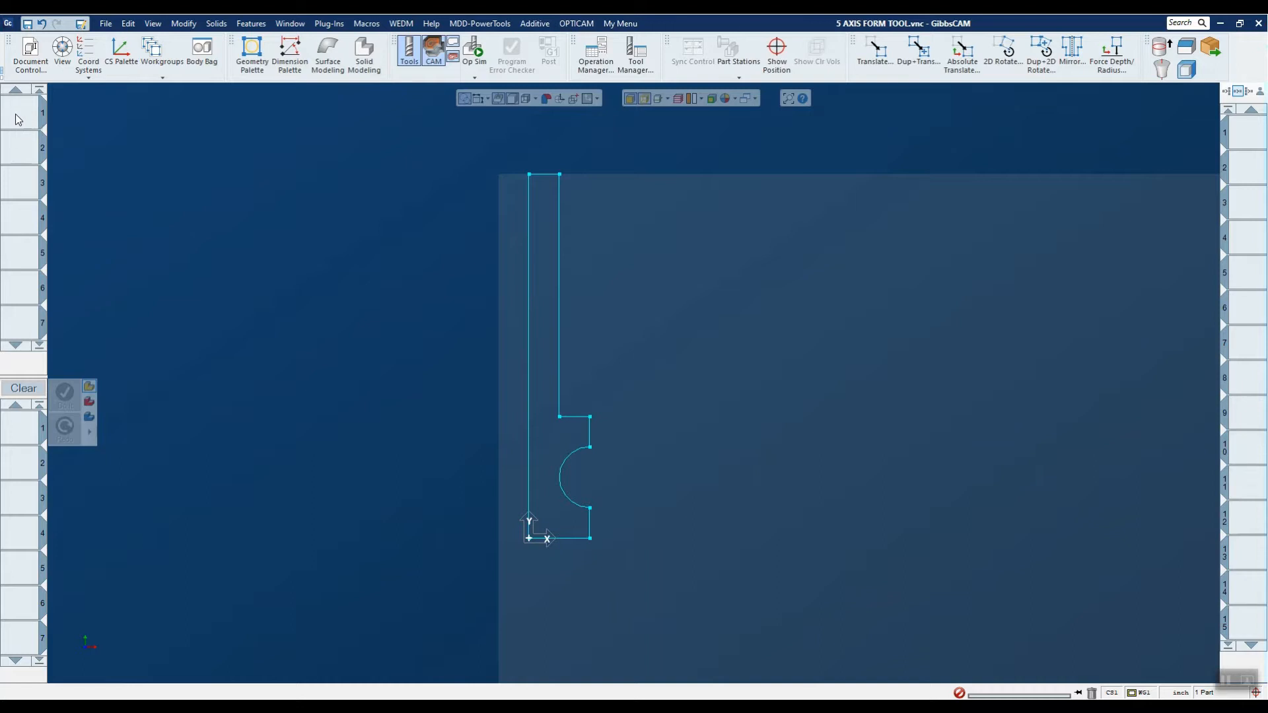
Create milling tool 1 as a 2D Form tool from the closed profile with the semicircular notch, and inspect its preview.
double_click(21, 114)
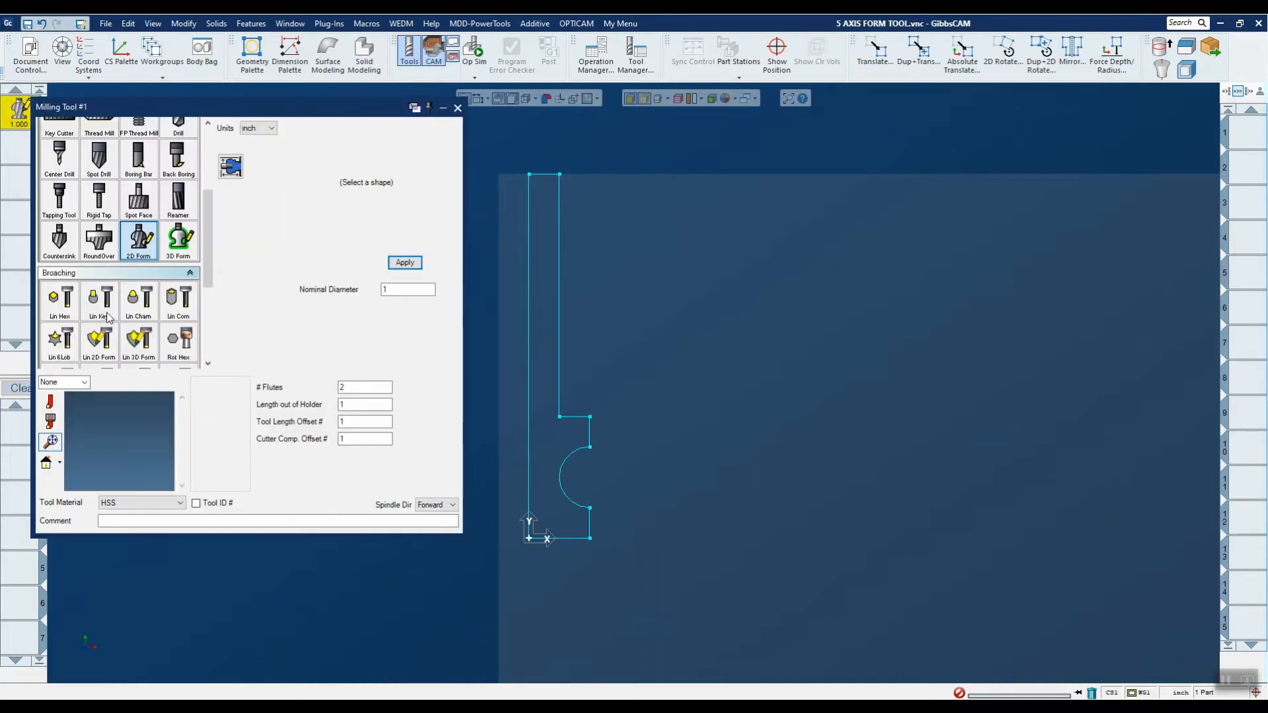
left_click(559, 304)
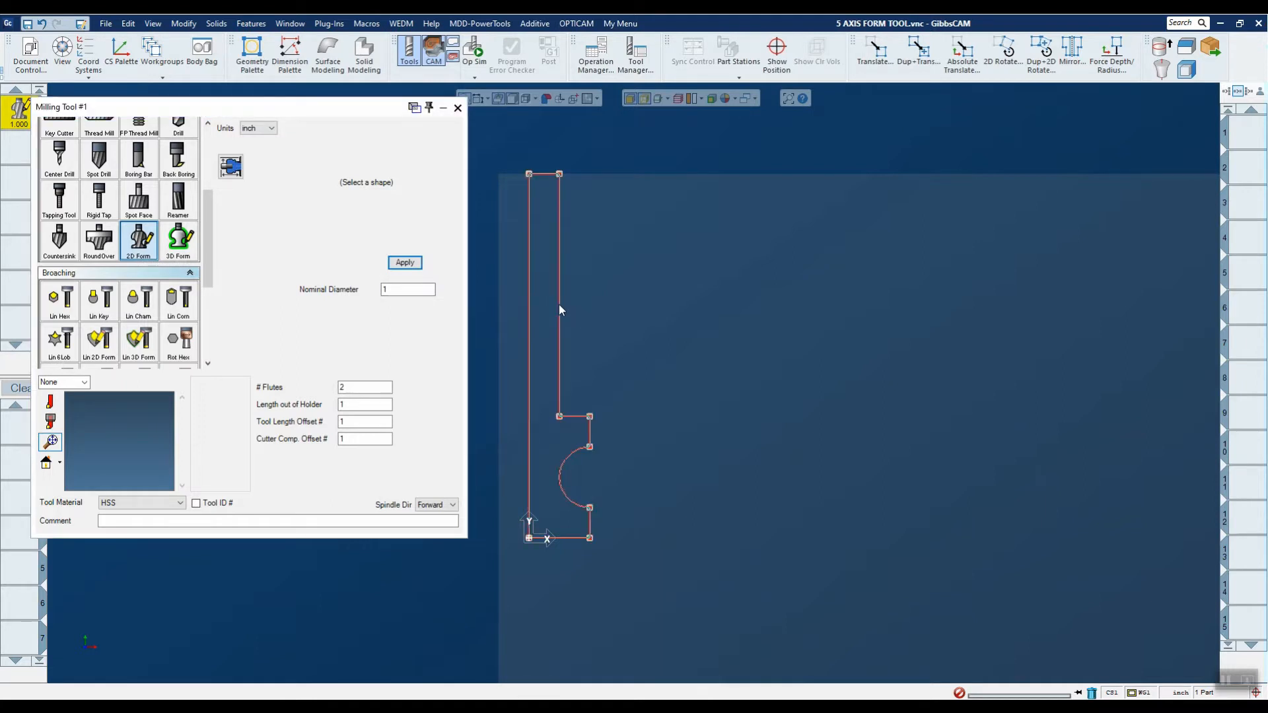
left_click(405, 263)
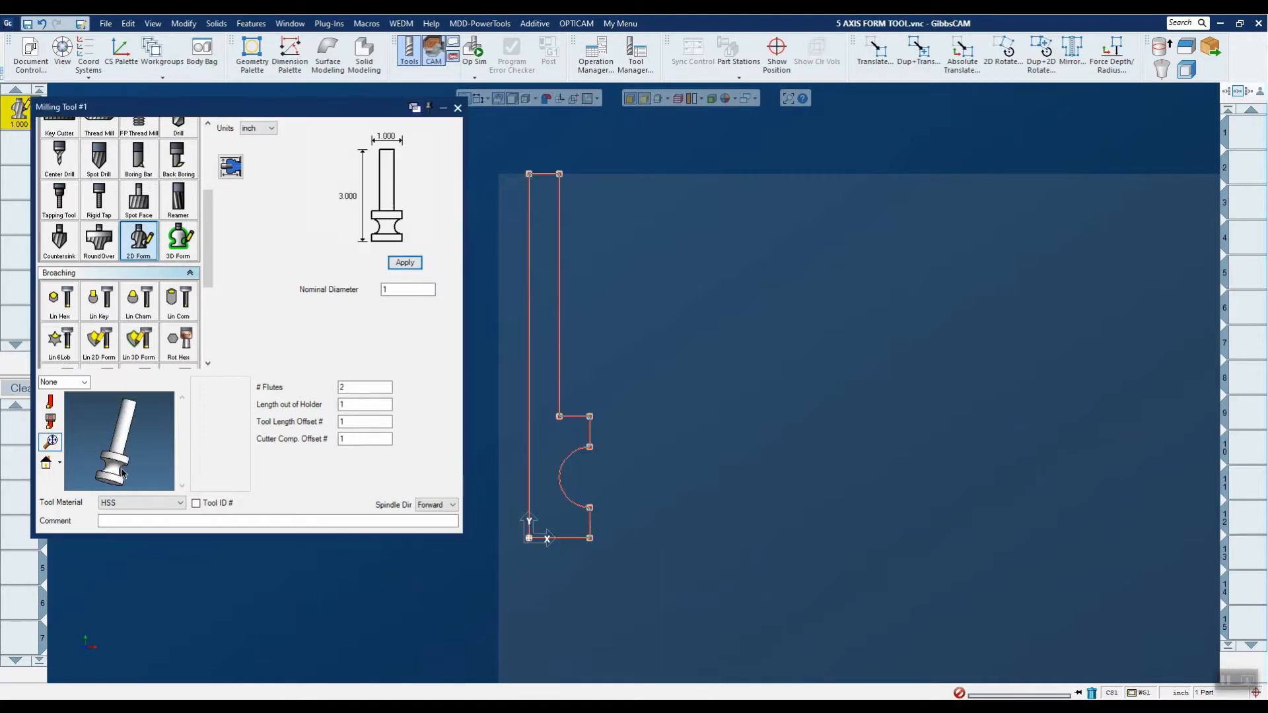
left_click_drag(116, 473, 128, 451)
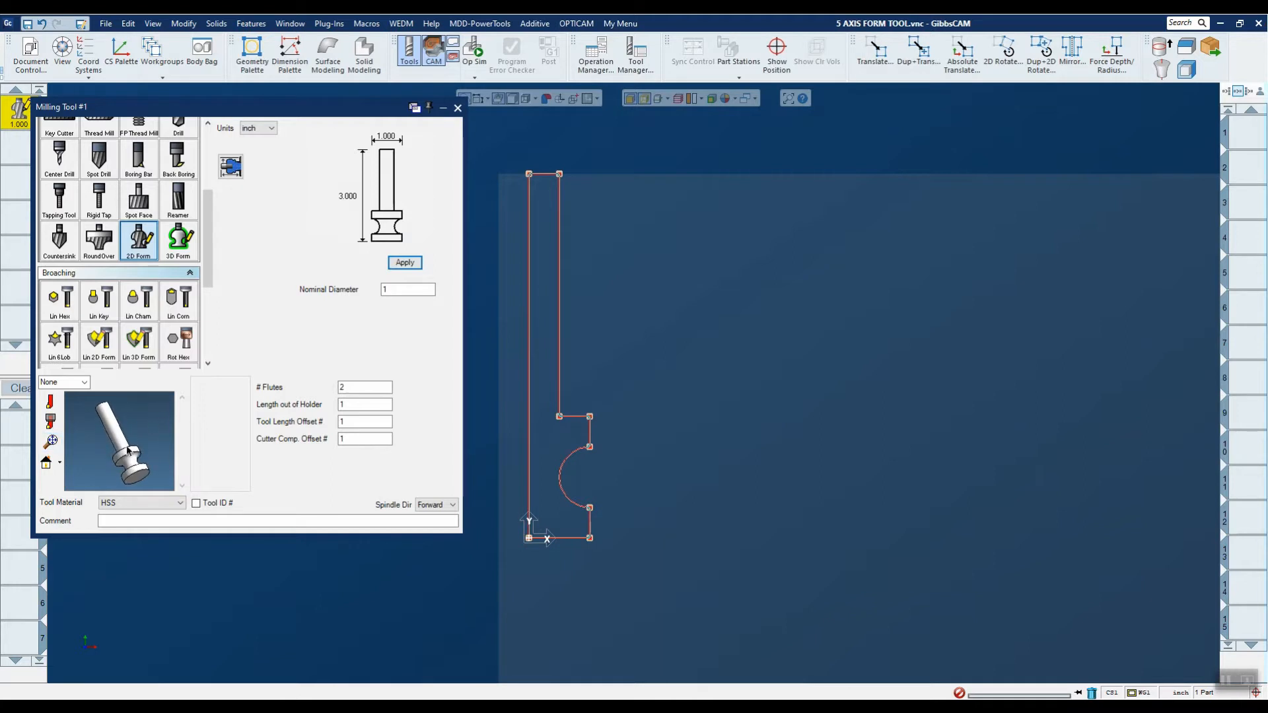
scroll(169, 491, "up", 2)
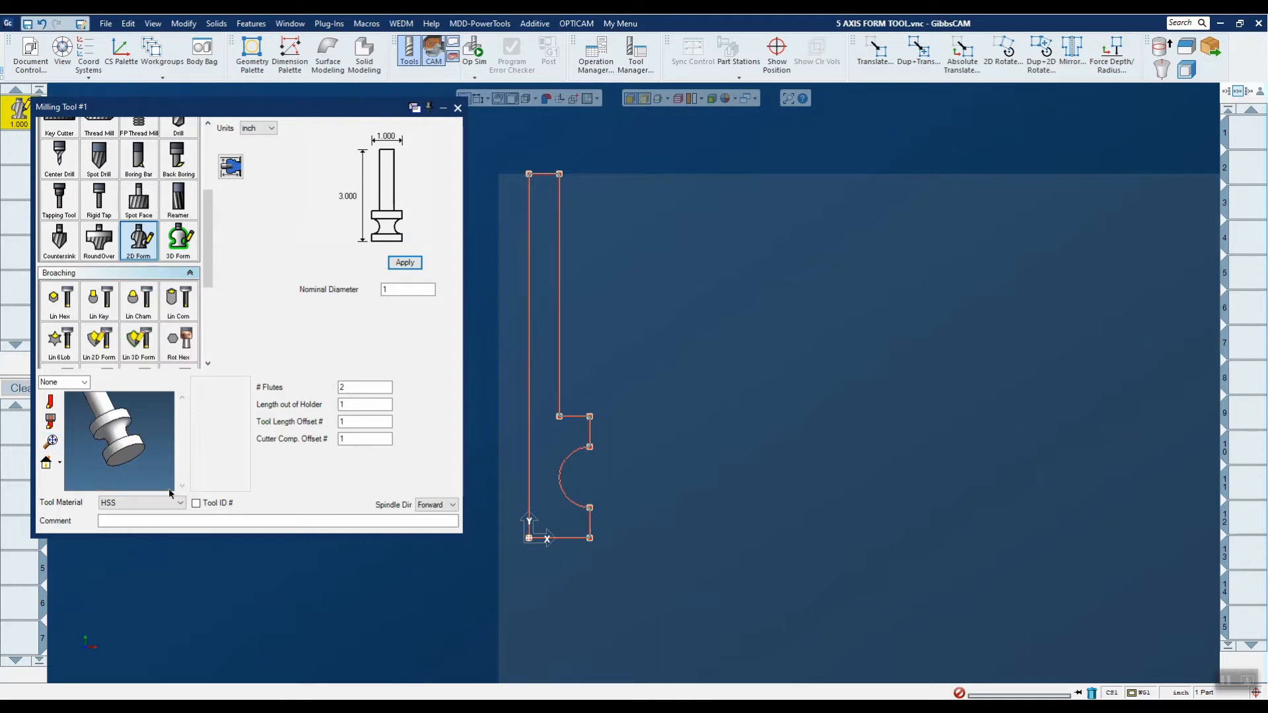
middle_click_drag(136, 442, 72, 457)
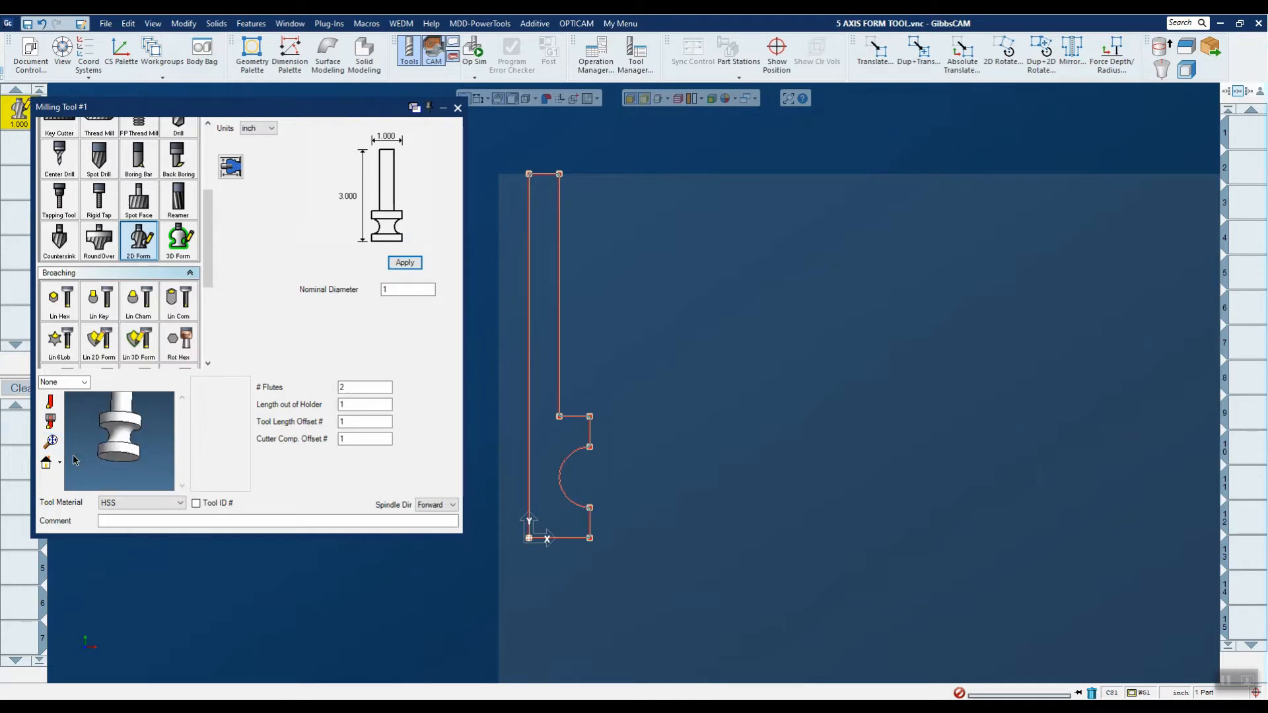
left_click(457, 108)
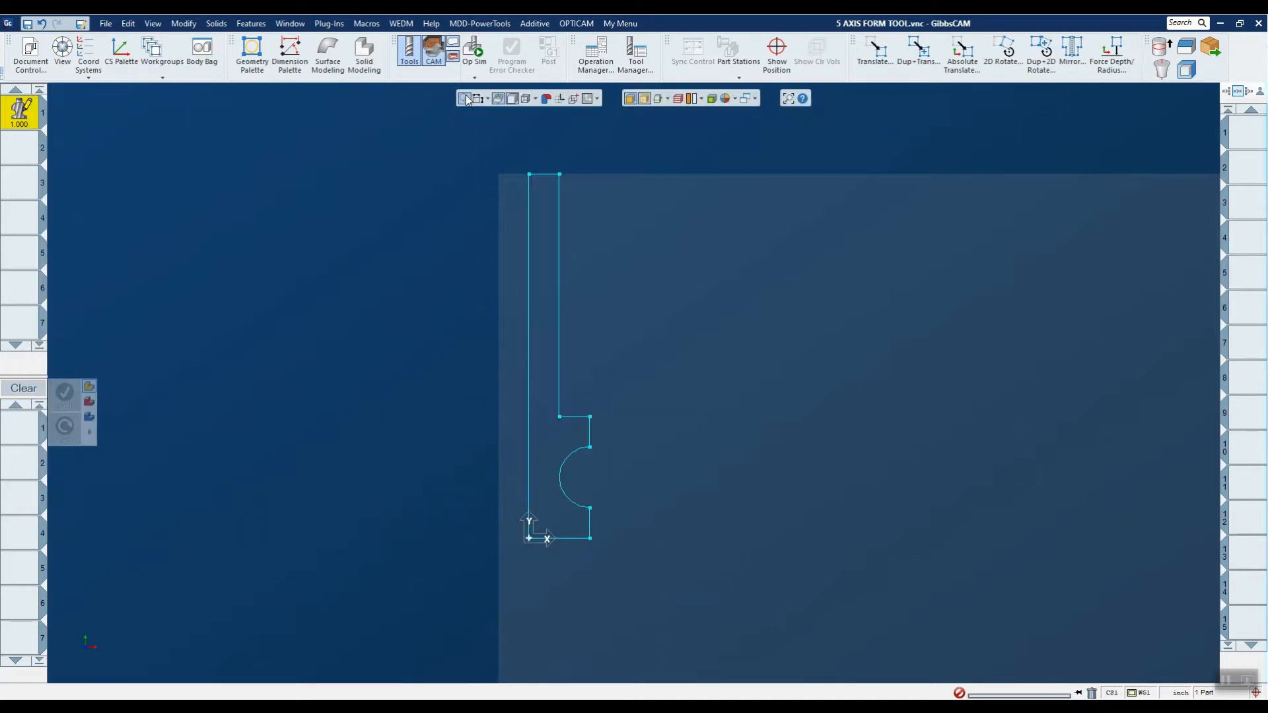
Set up a 5-axis process with tool 1 and show its surface path settings clear of the part area.
left_click_drag(20, 109, 31, 433)
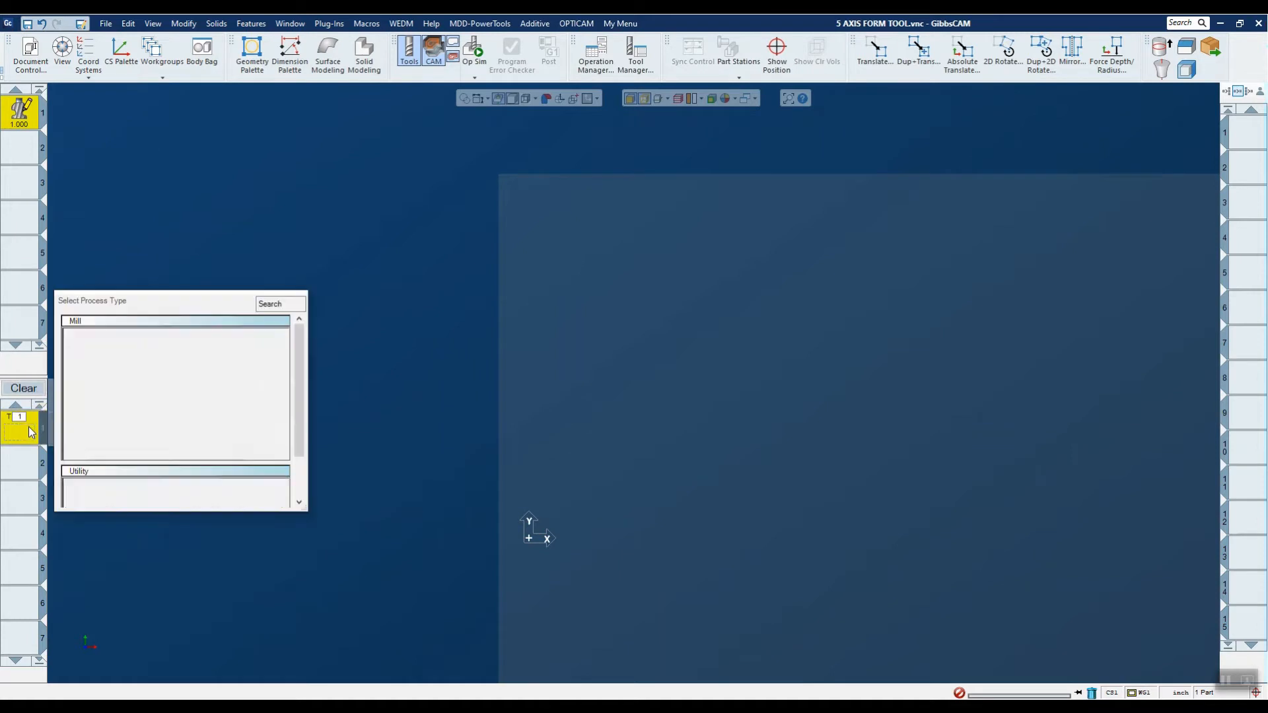
left_click(84, 441)
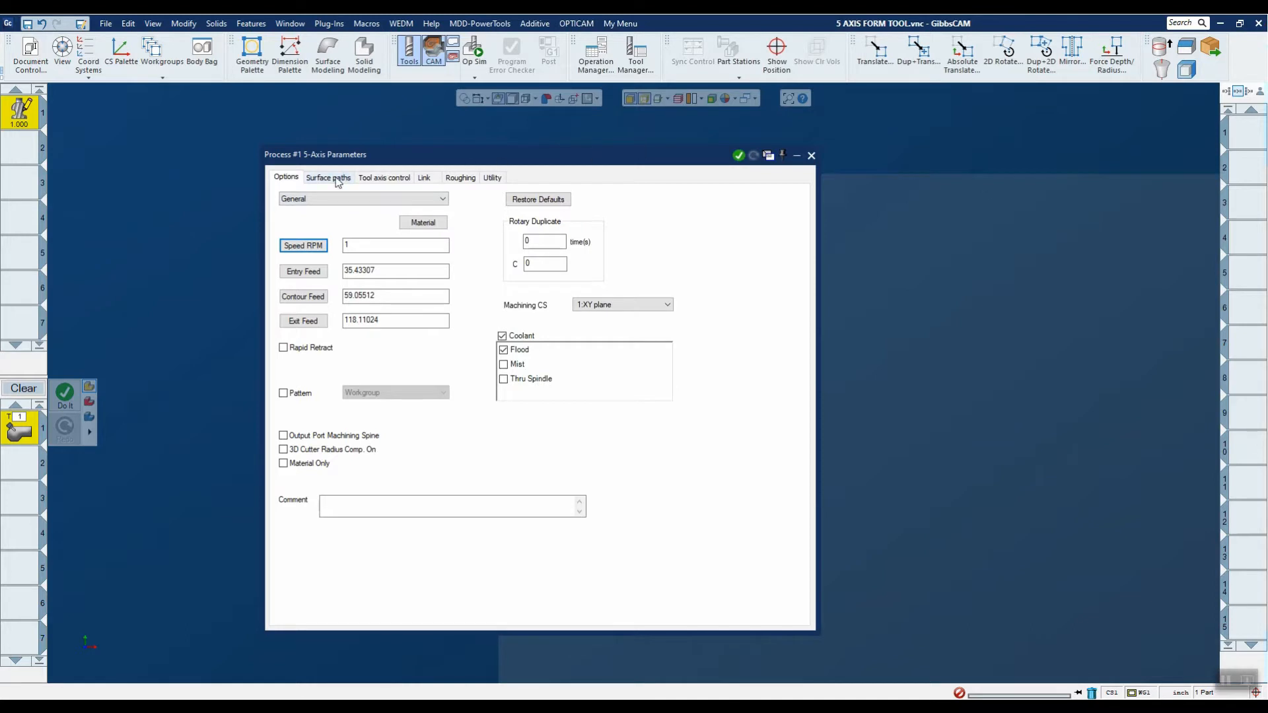
left_click(337, 179)
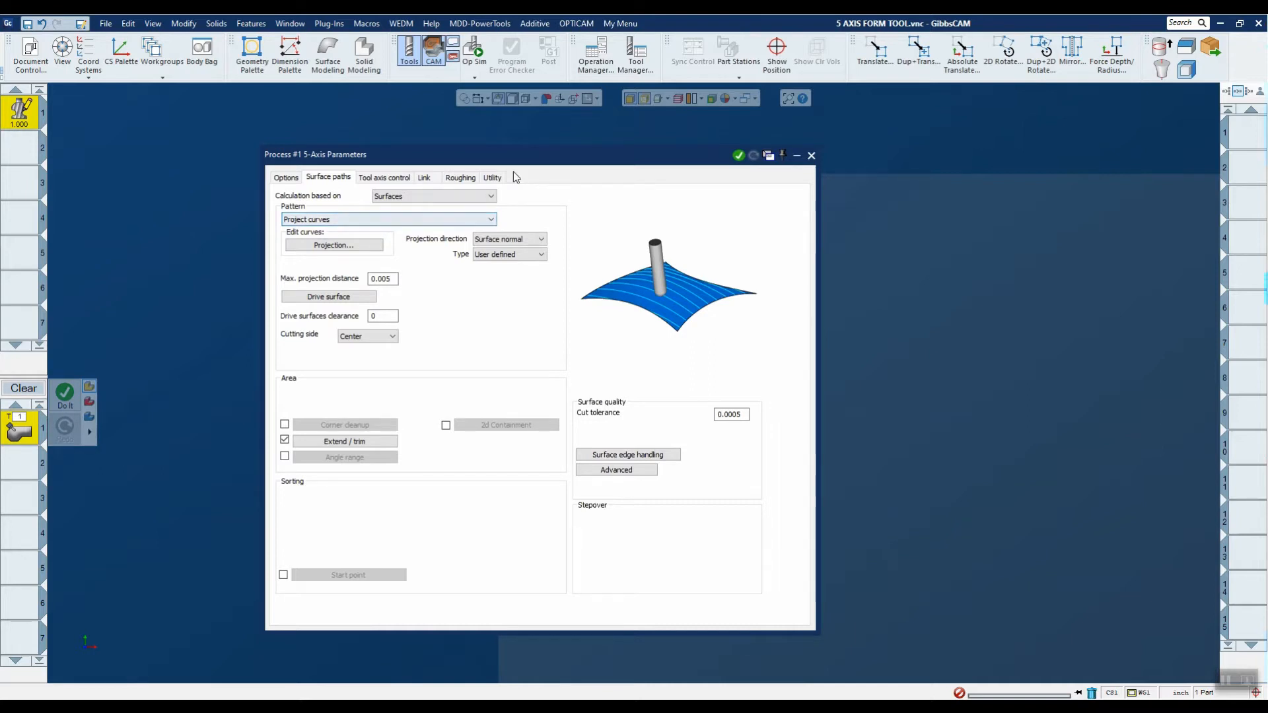
left_click_drag(513, 159, 925, 175)
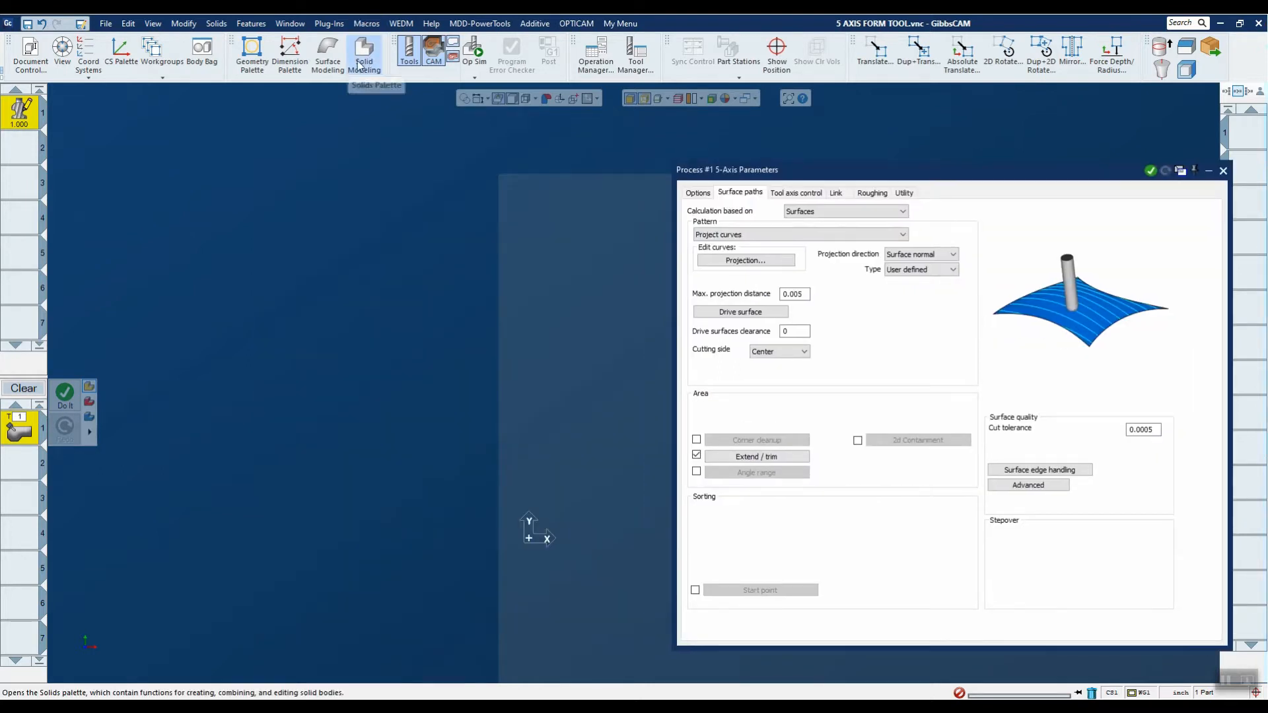
Bring the Import(1) body out of the Body Bag into the workspace and deselect it.
left_click(202, 52)
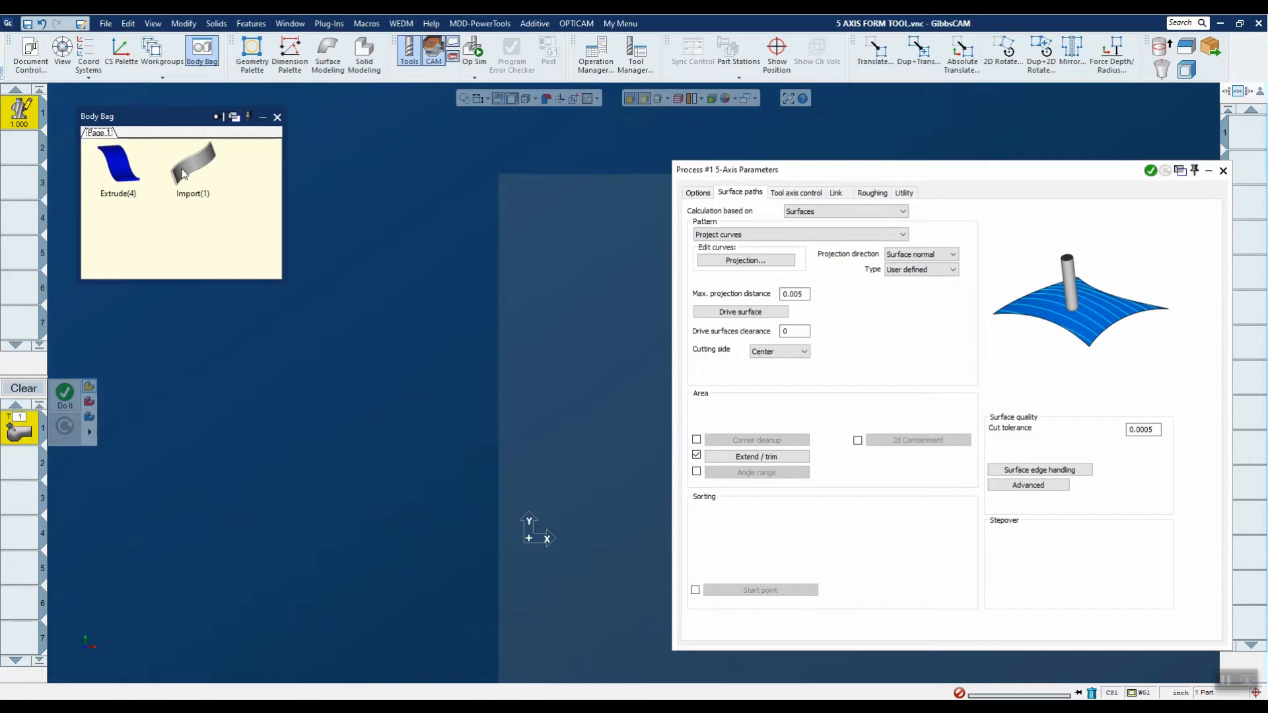
left_click_drag(192, 165, 284, 173)
left_click(277, 117)
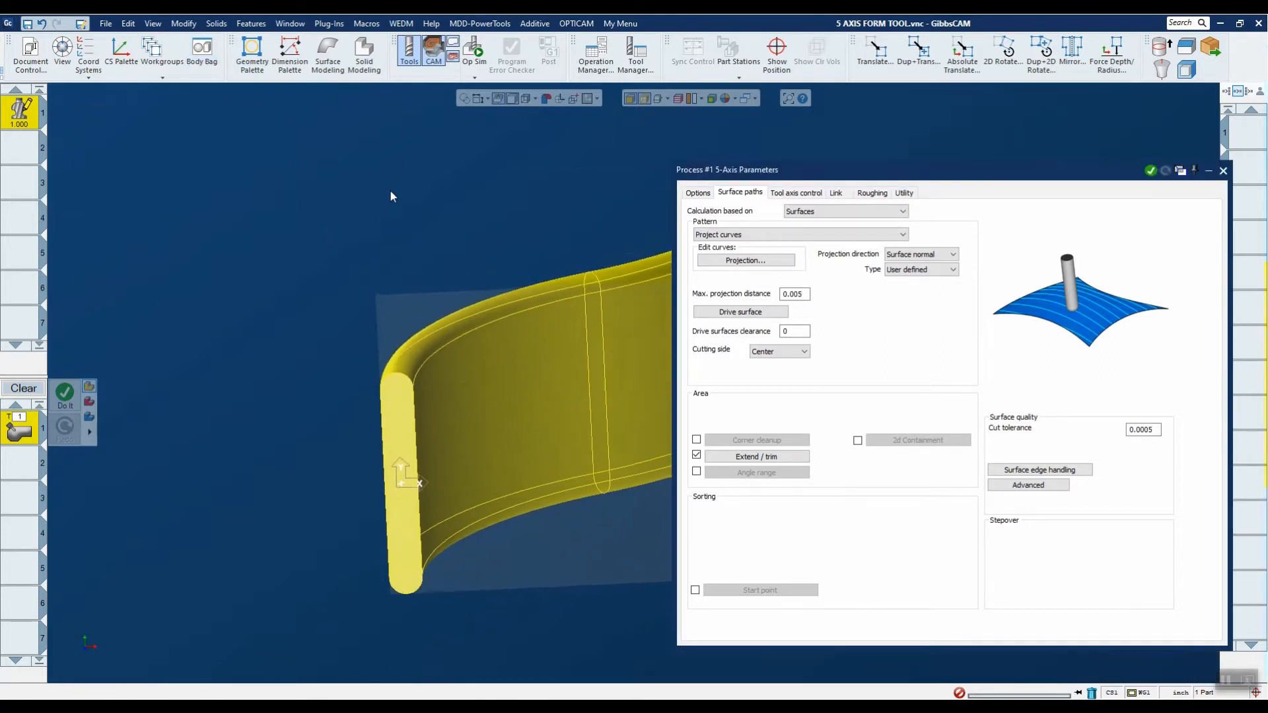
left_click(390, 189)
Assign the two upper inner edges of the S-shaped wall as the projection curves.
left_click(746, 261)
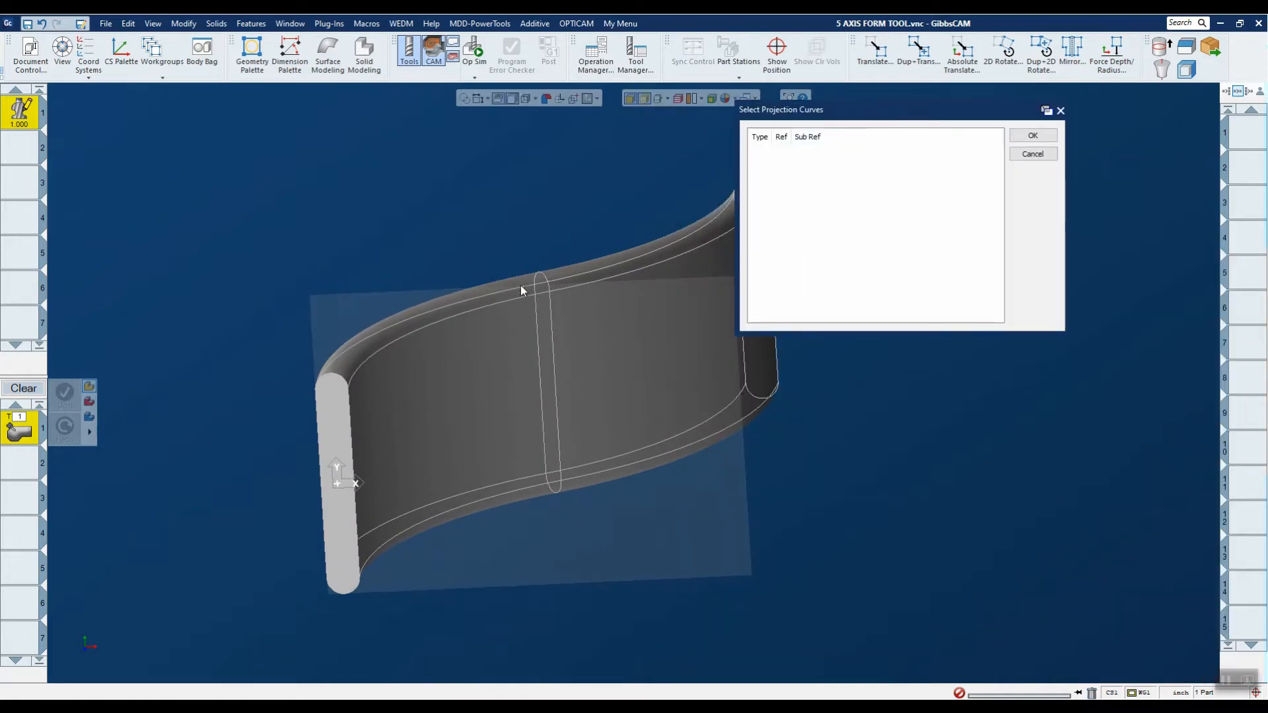
left_click(506, 298)
left_click(505, 299)
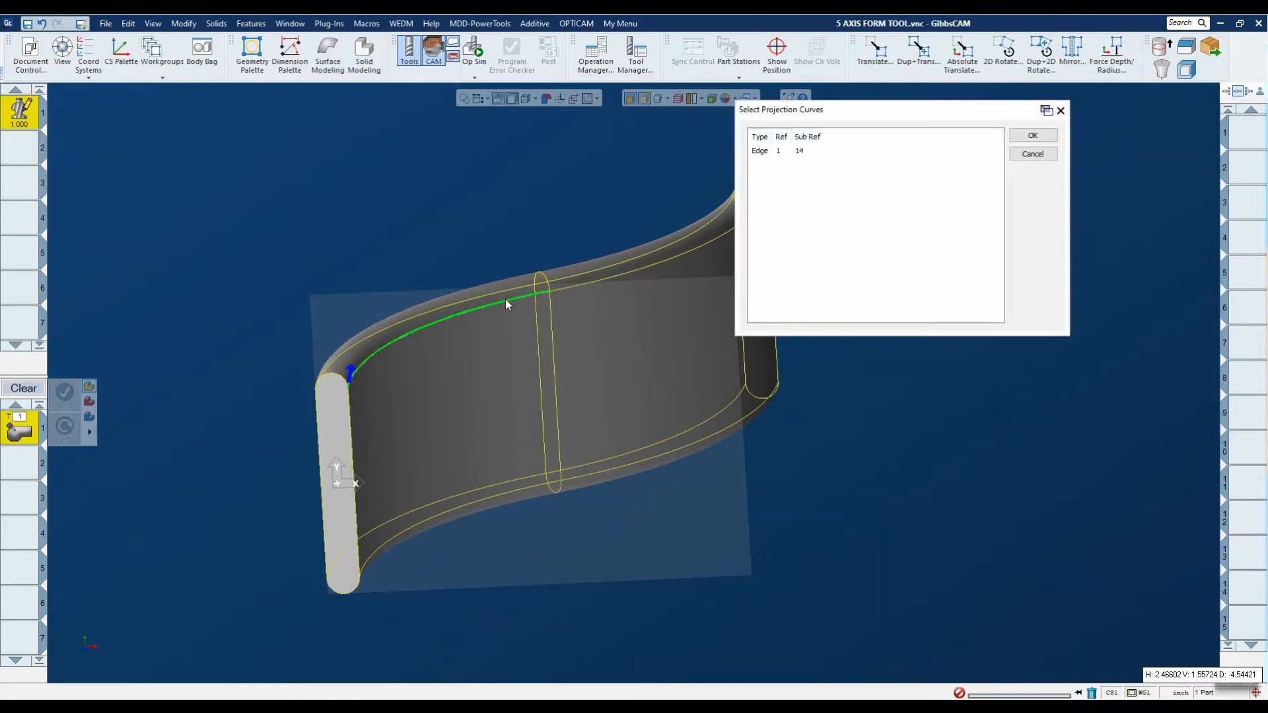
left_click(601, 279)
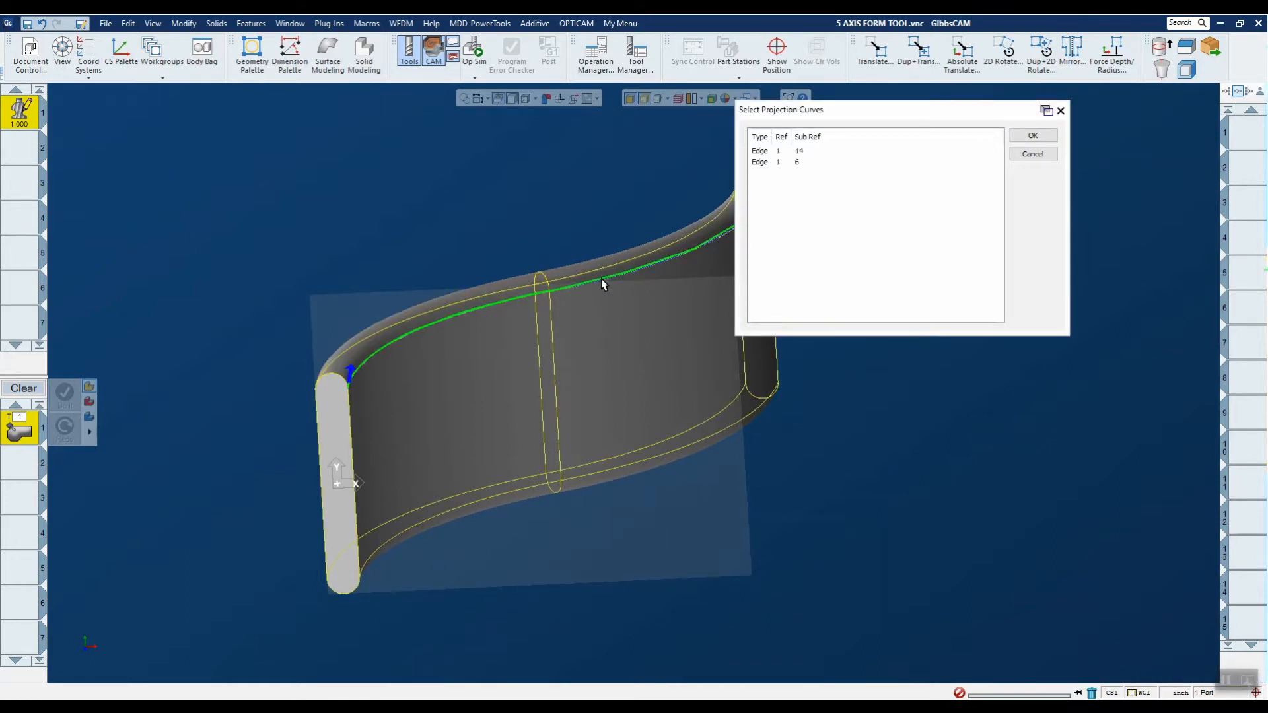
left_click(1033, 136)
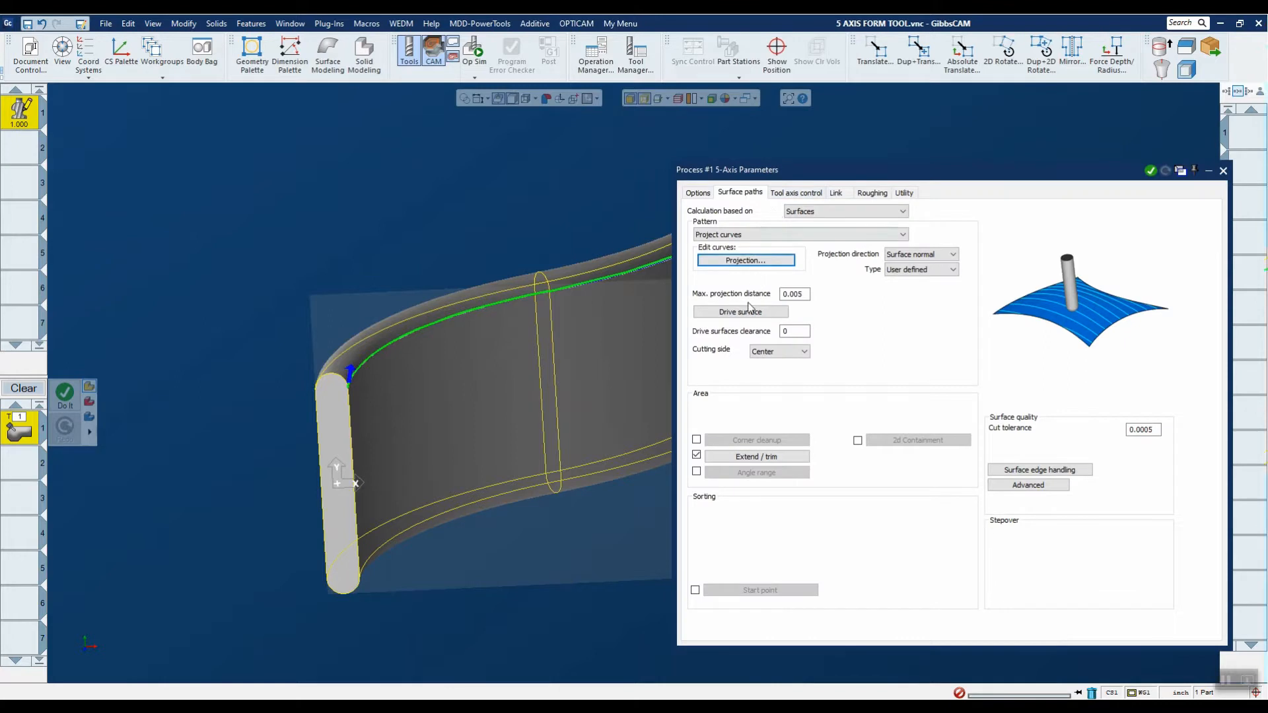
Assign the two curved side faces of the S-shaped wall as the drive surfaces.
left_click(750, 309)
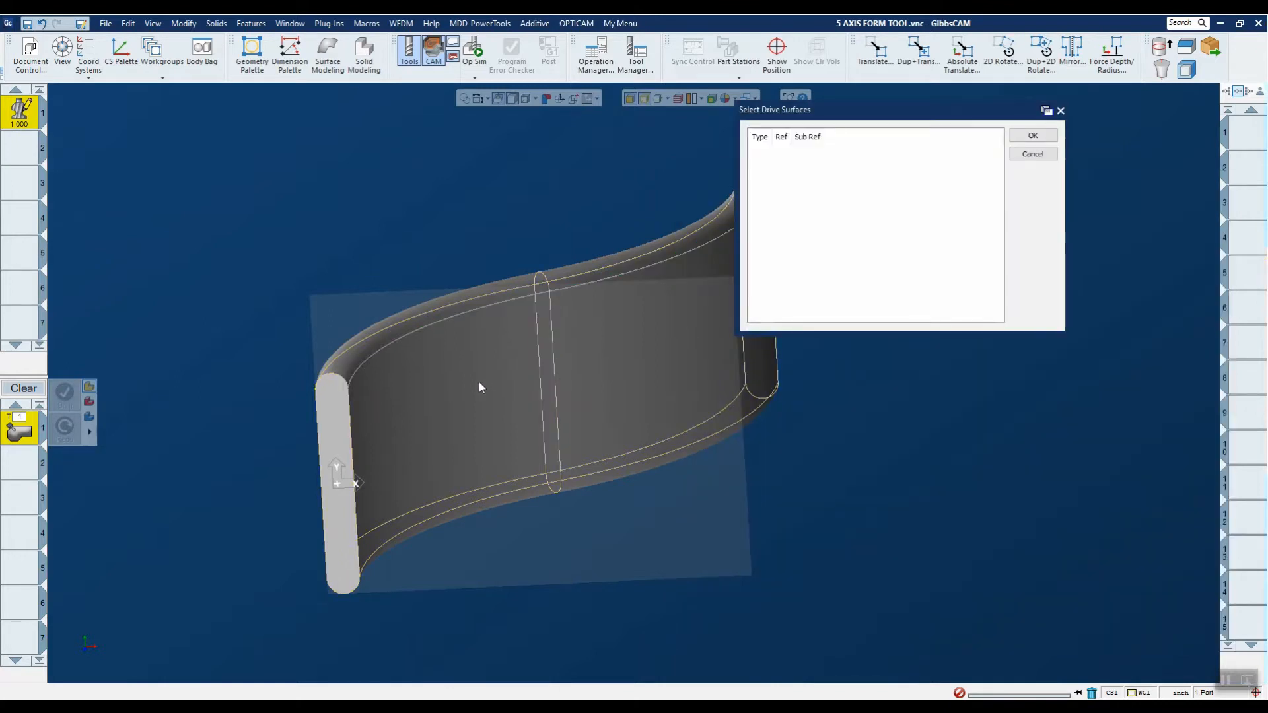
left_click(478, 381)
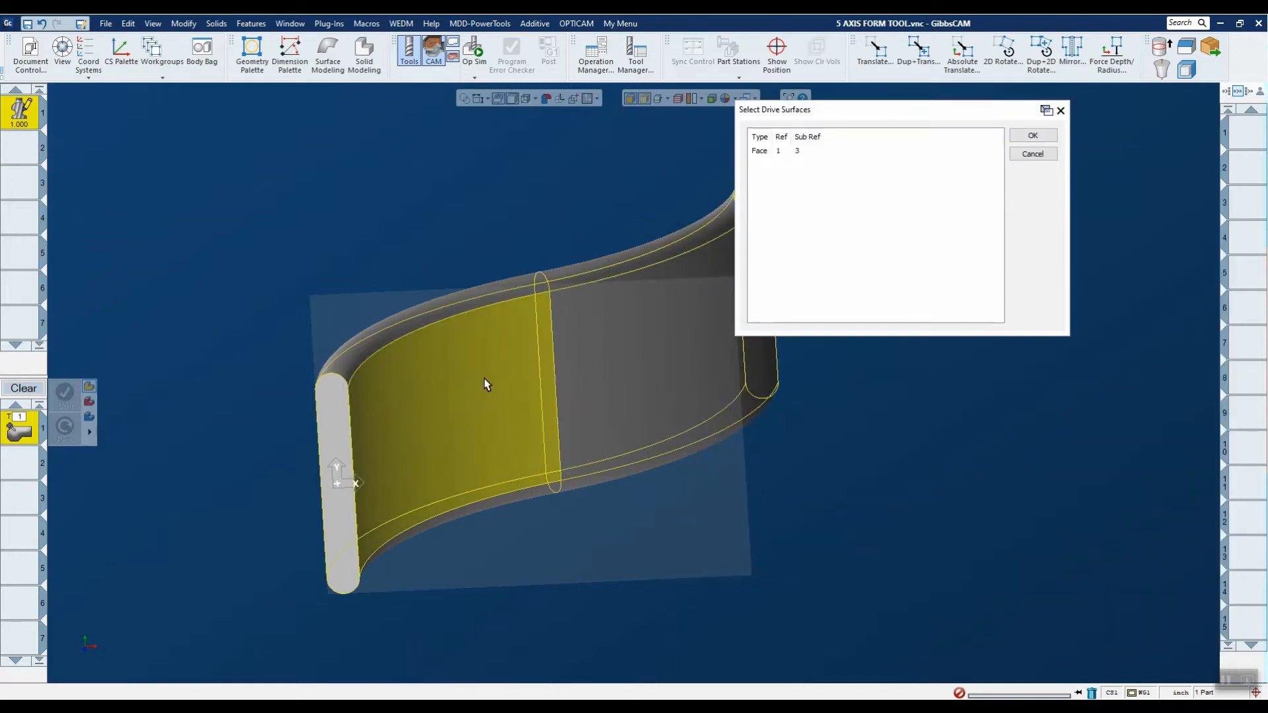
left_click(601, 355)
left_click(1035, 135)
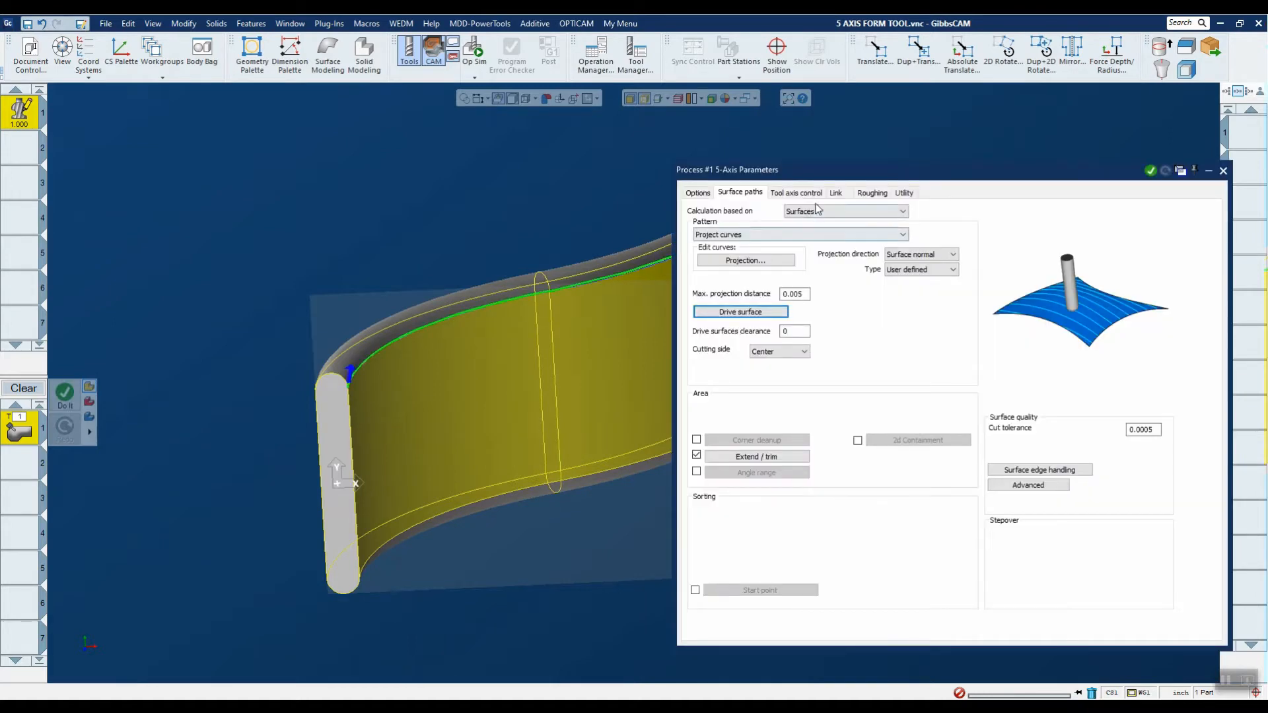
Set the tilt angle at the side of the cutting direction to 0.
left_click(800, 192)
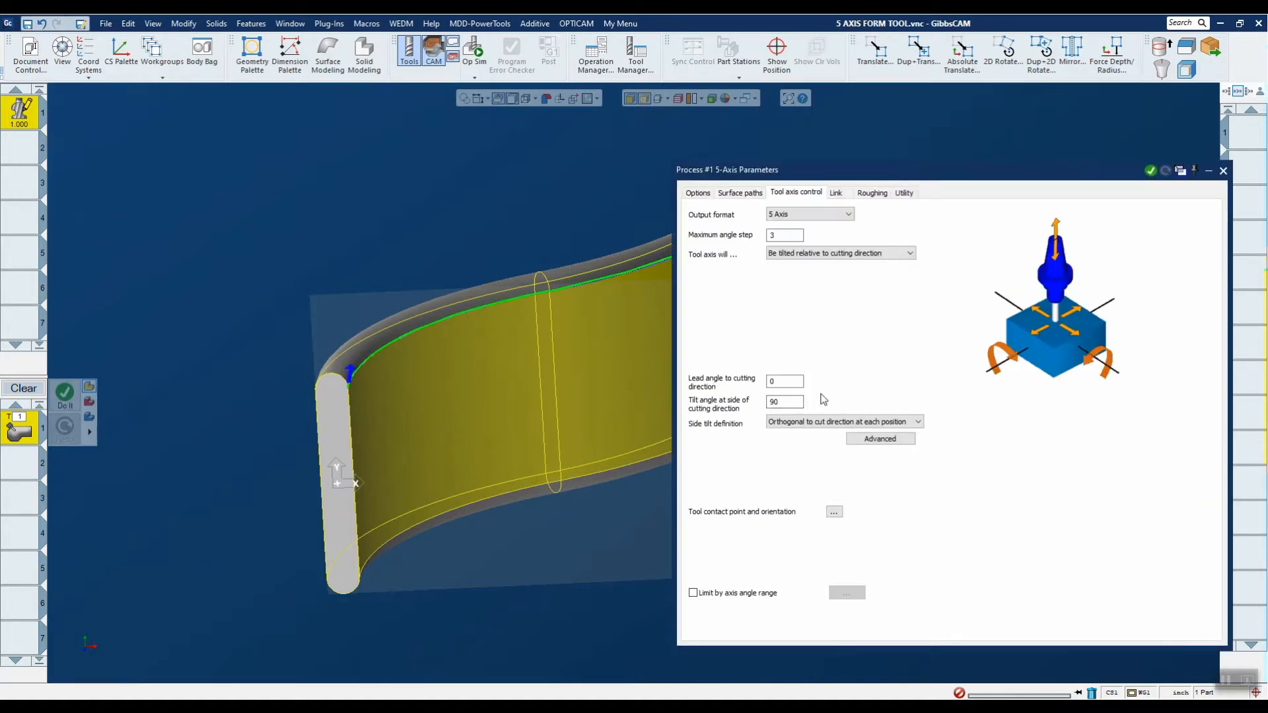
double_click(798, 404)
type("0")
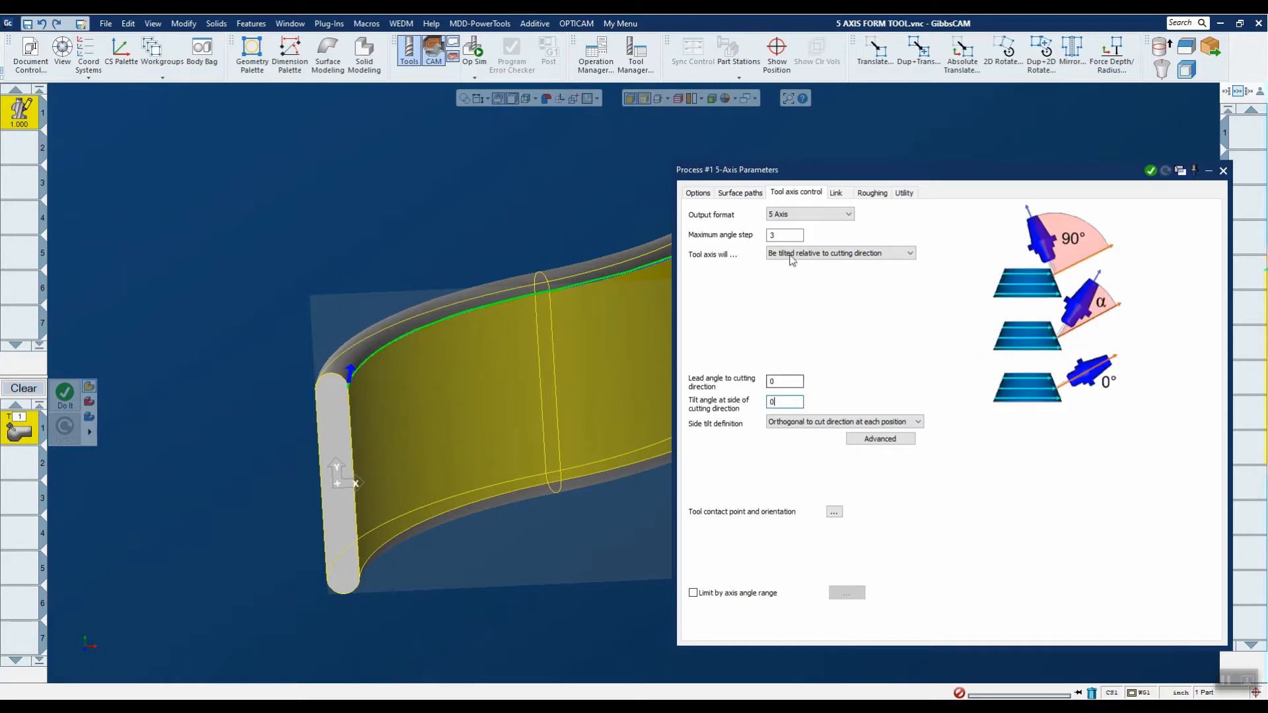
Define the tool contact point with base point Center and a User defined direction, and generate the 5-axis toolpath.
left_click(834, 512)
left_click(826, 235)
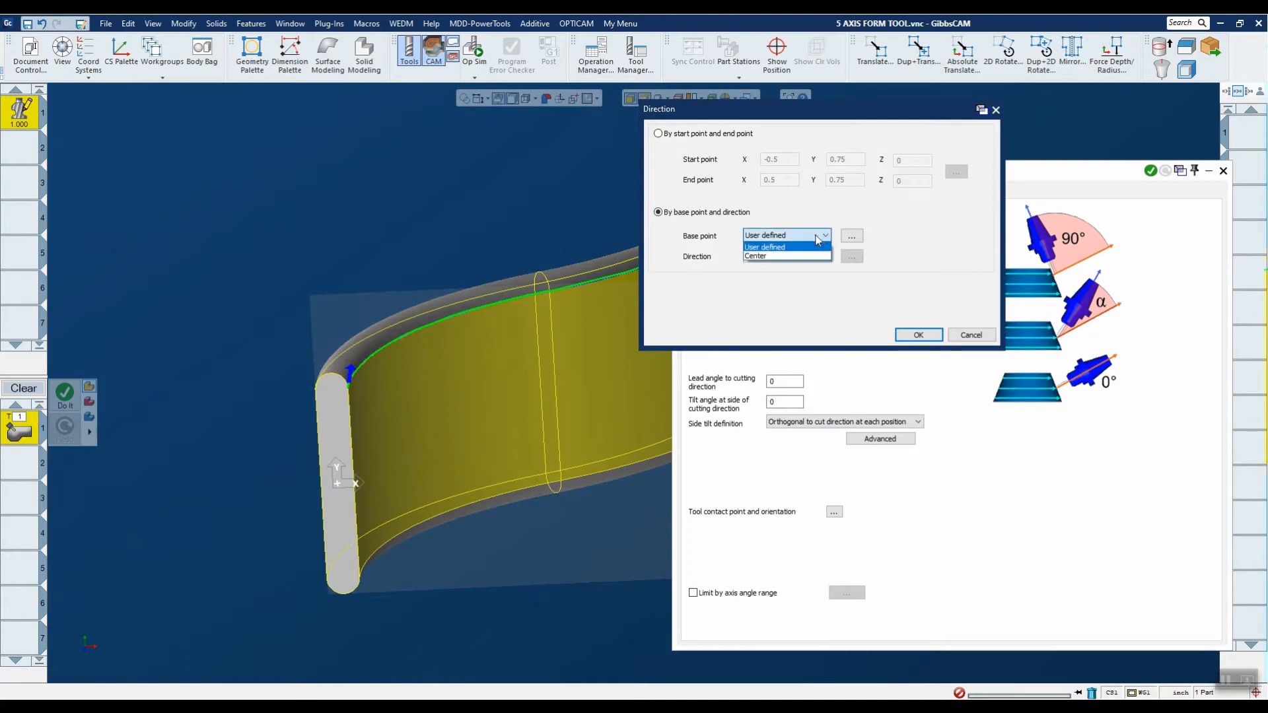
left_click(786, 254)
left_click(826, 256)
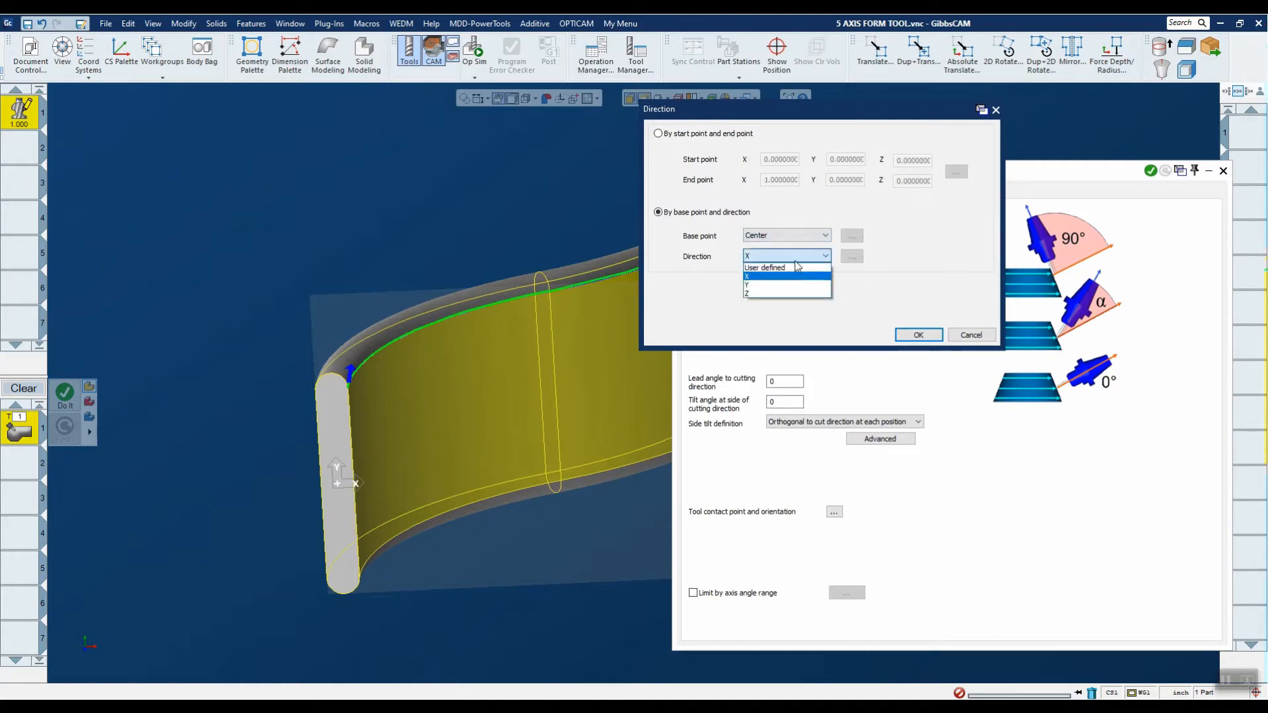
left_click(783, 268)
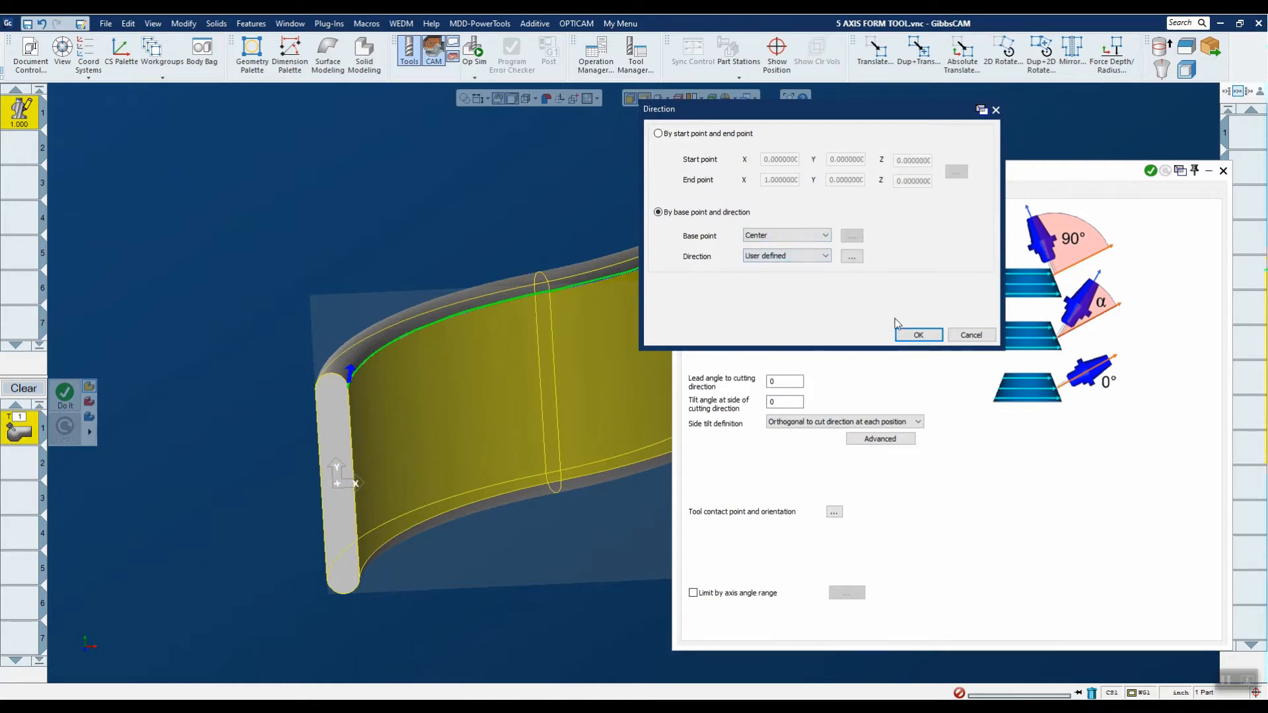
left_click(917, 335)
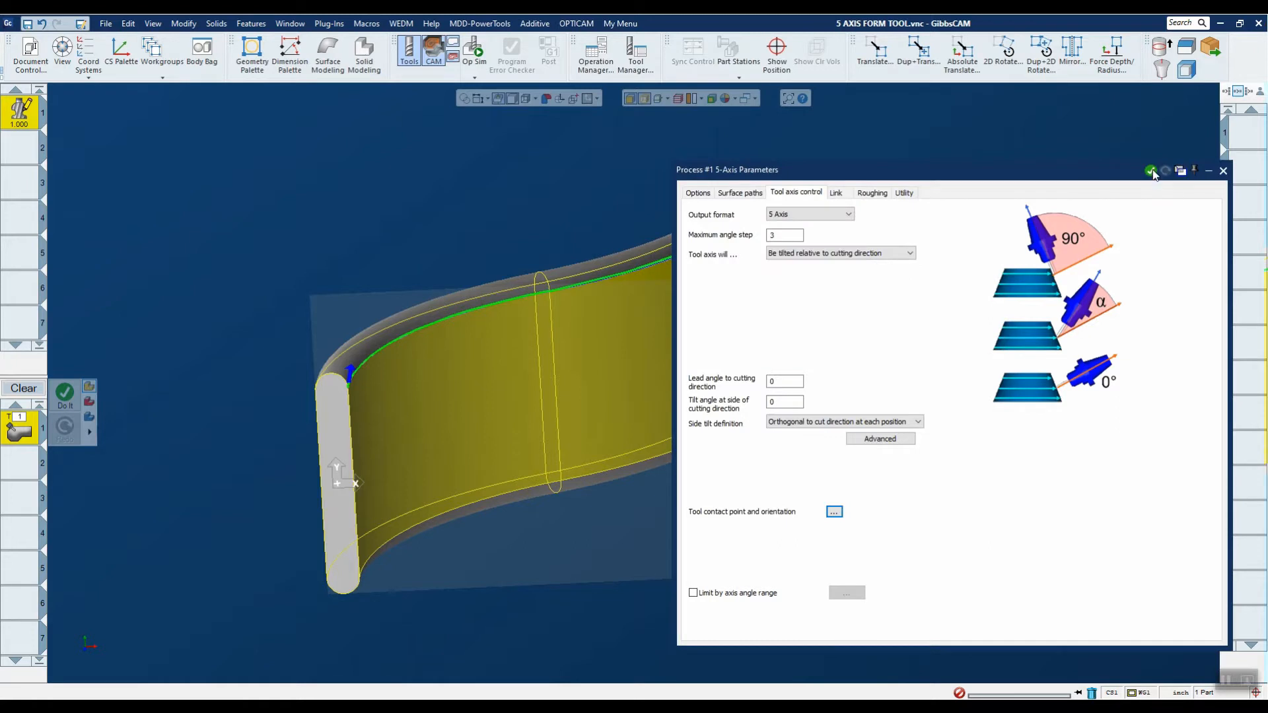
left_click(1151, 171)
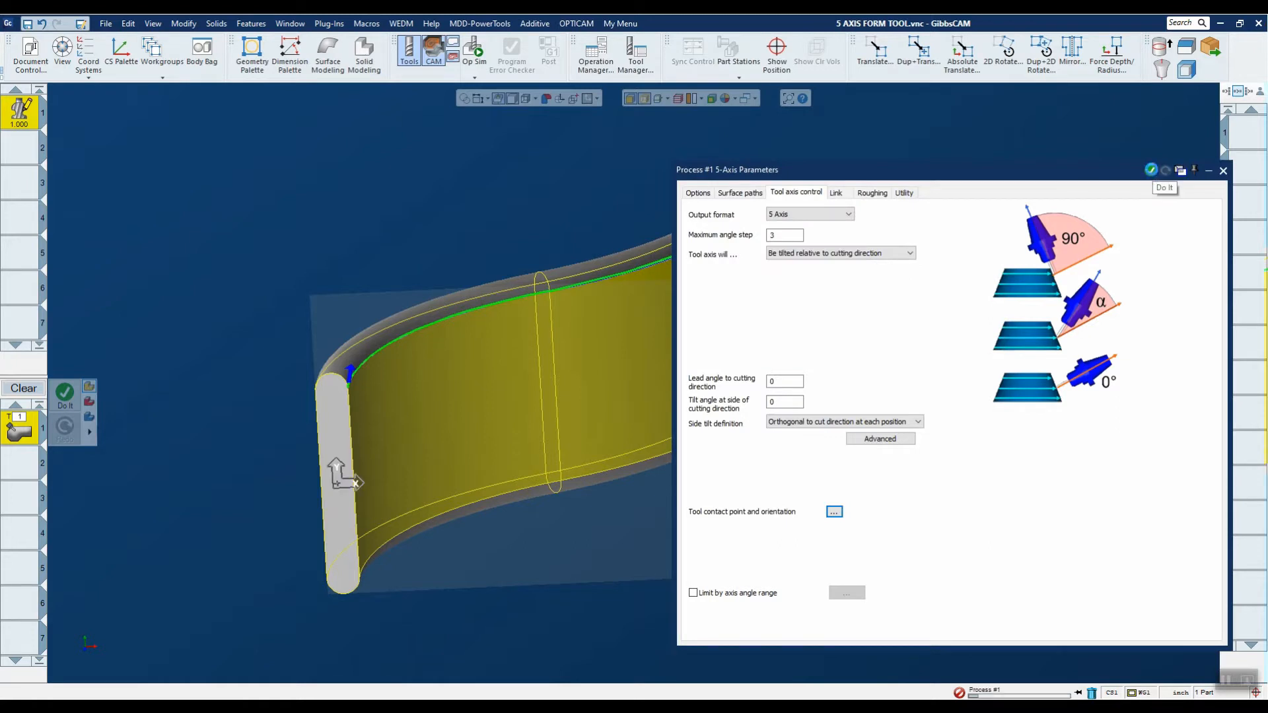
left_click(1224, 172)
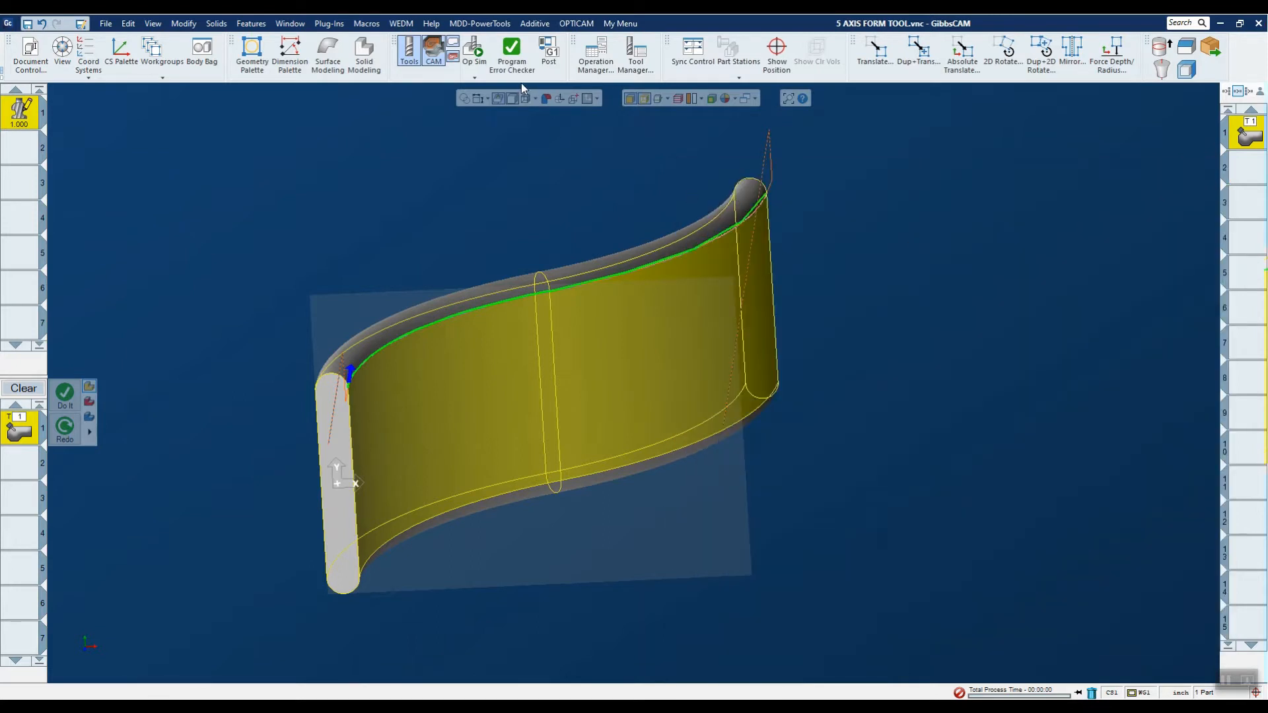
Start the operation simulation, hide the profile geometry and step forward to view the form tool at the wall's upper edge.
left_click(474, 51)
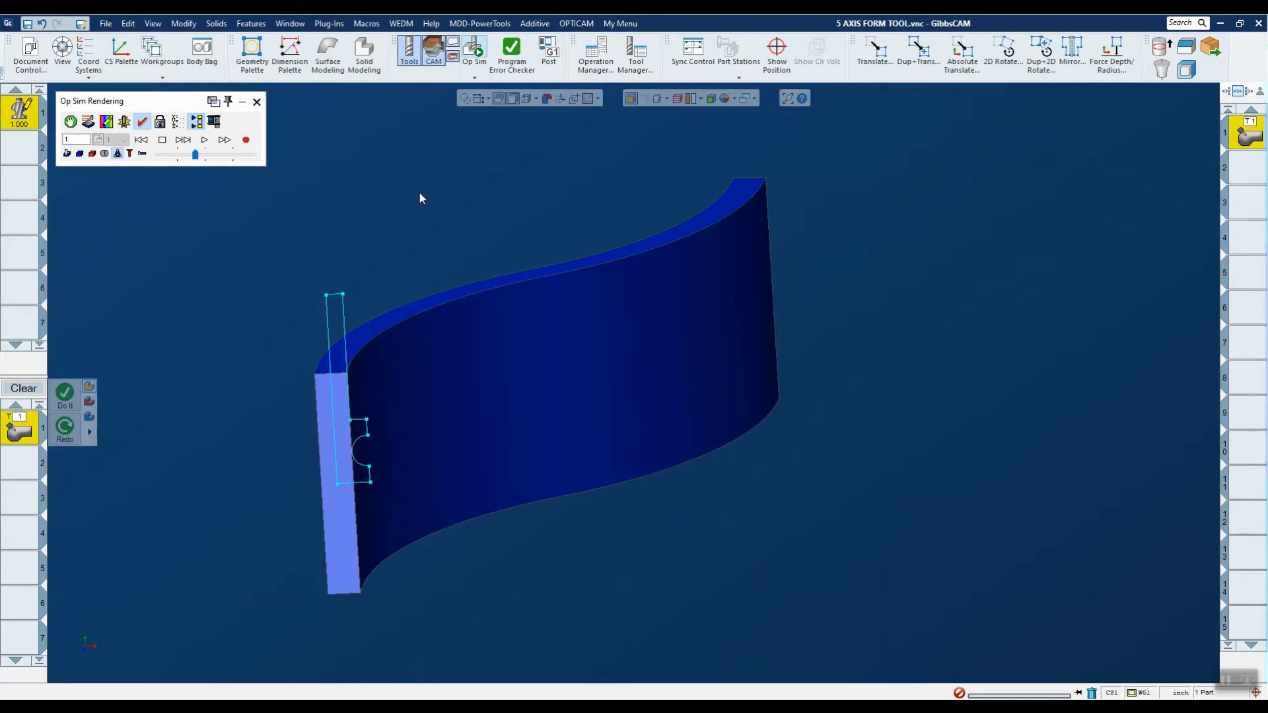
left_click(117, 154)
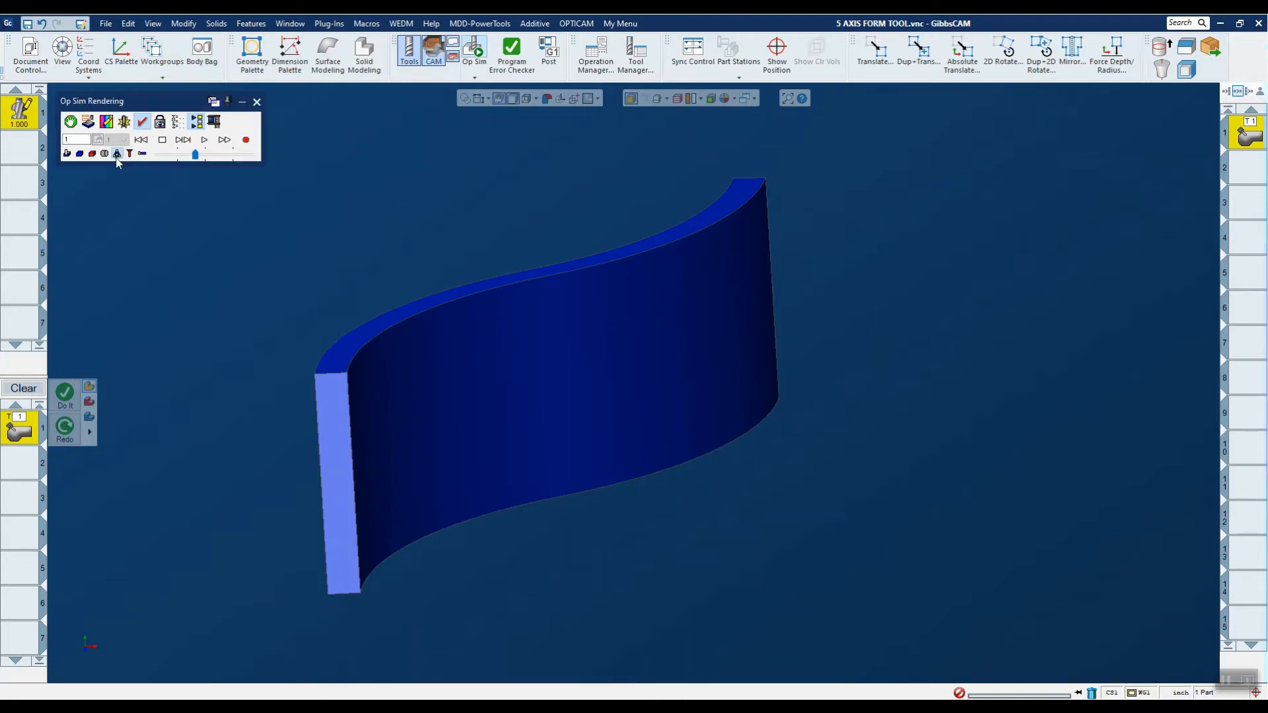
middle_click_drag(172, 175, 189, 201)
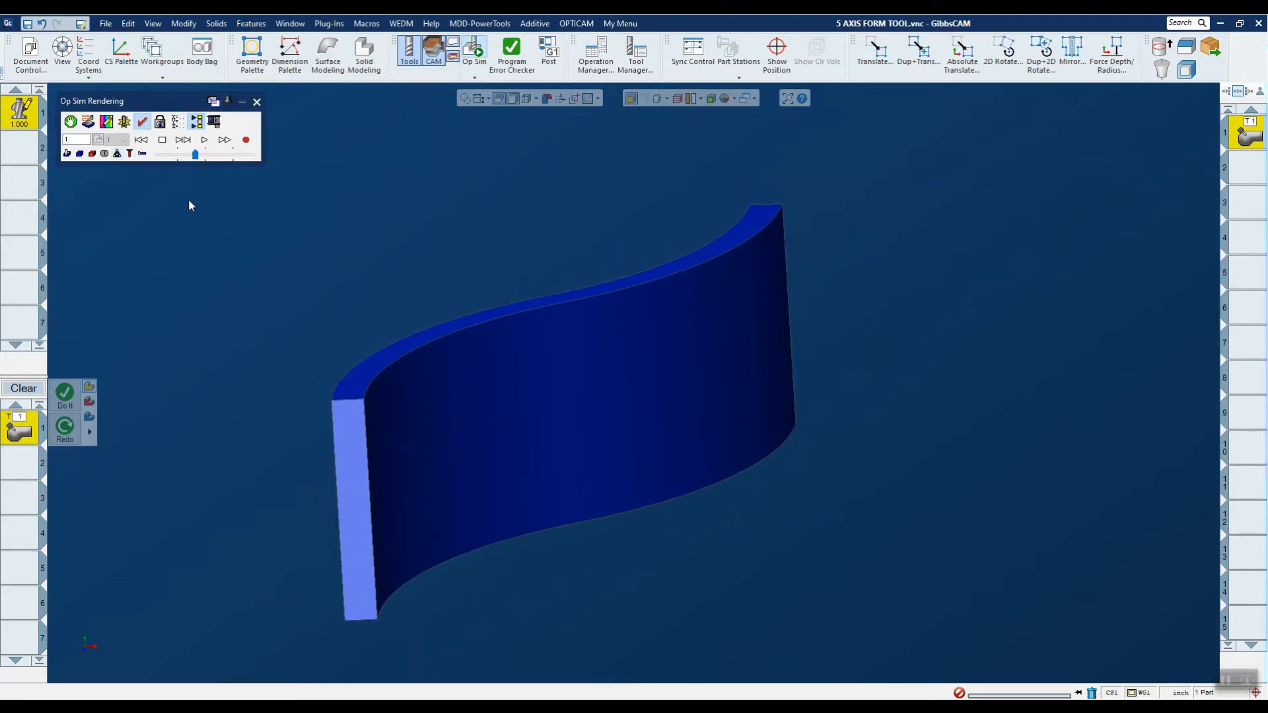
left_click(184, 141)
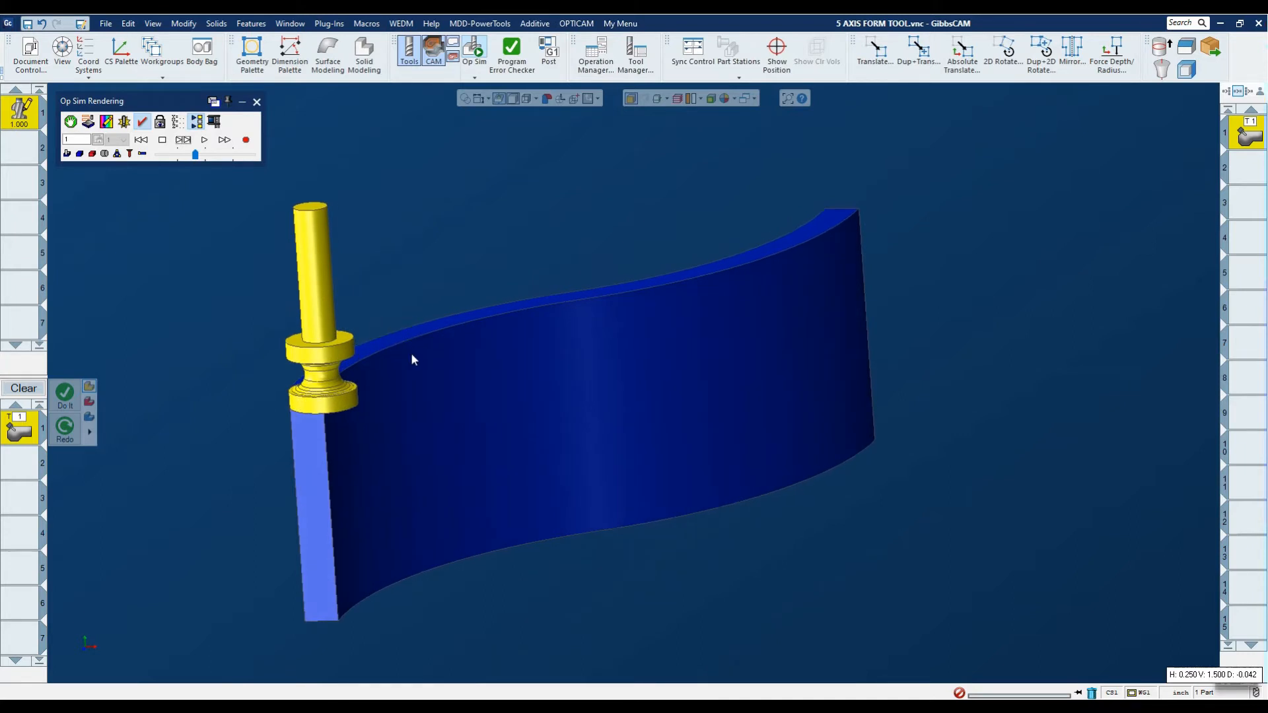
Display the rounded part in the simulation, rewind it and step forward to check the form tool's position on the edge.
left_click(88, 122)
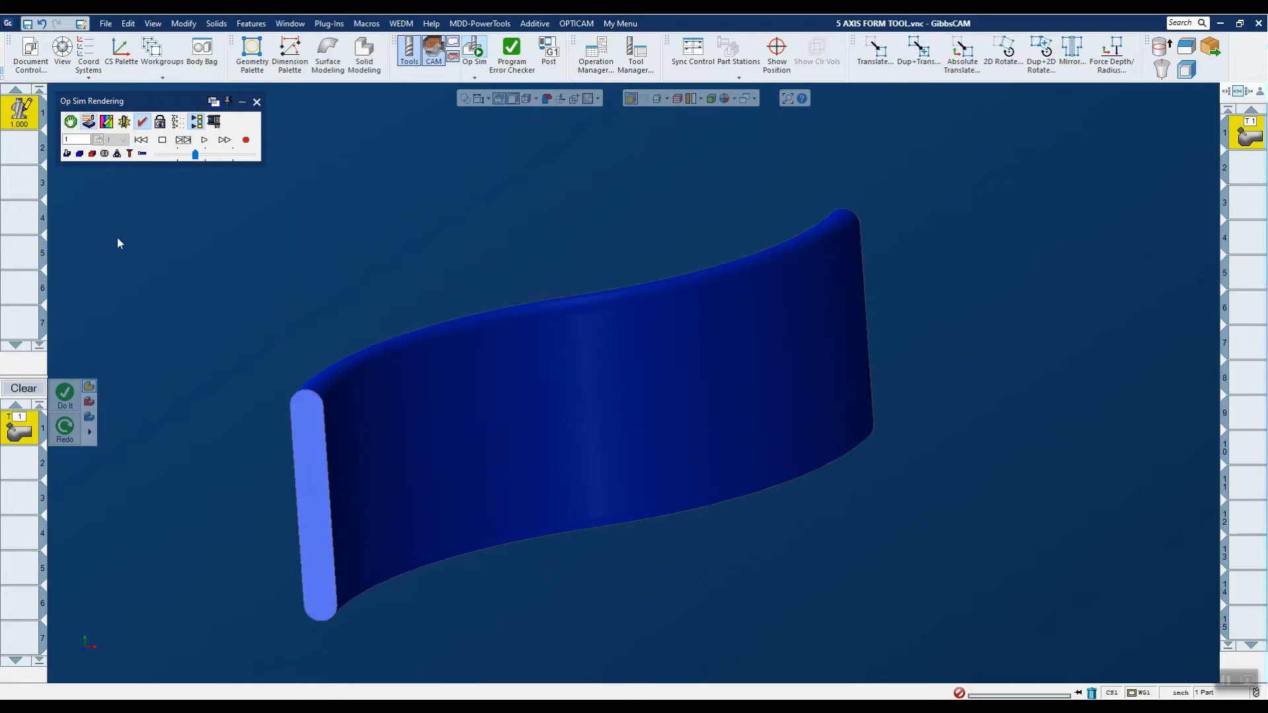
left_click(163, 141)
left_click(144, 140)
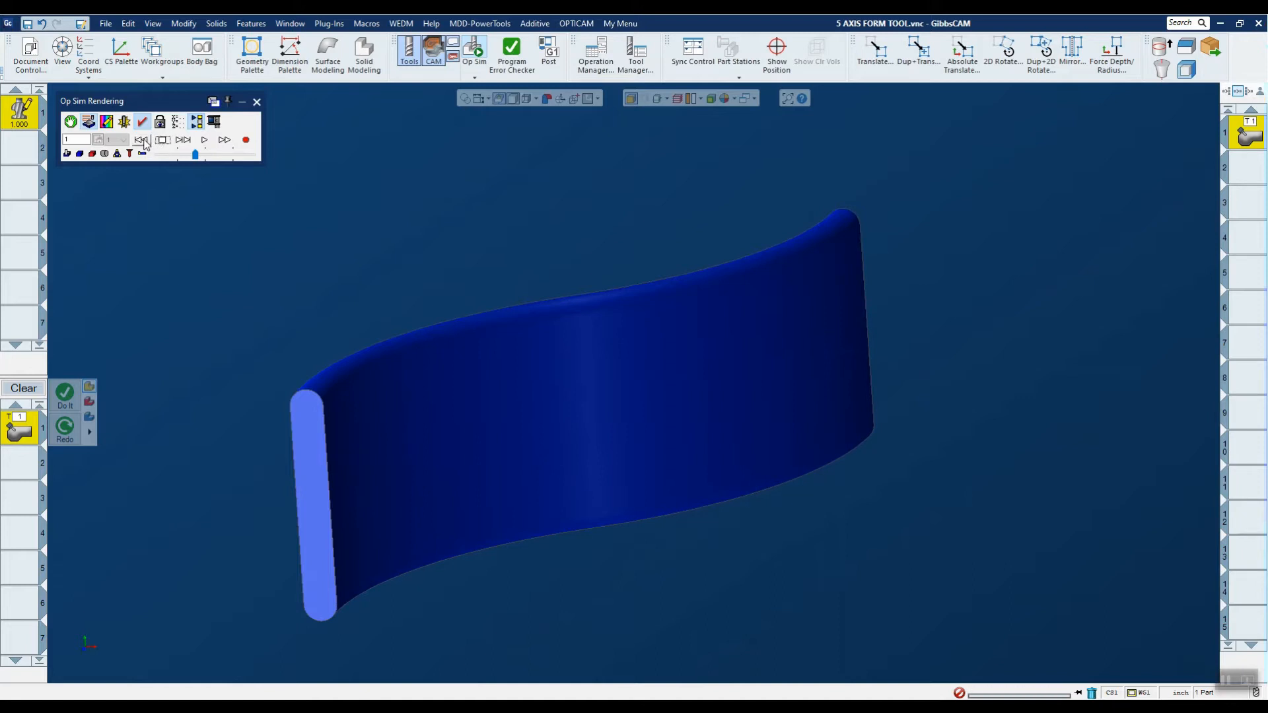
left_click(188, 140)
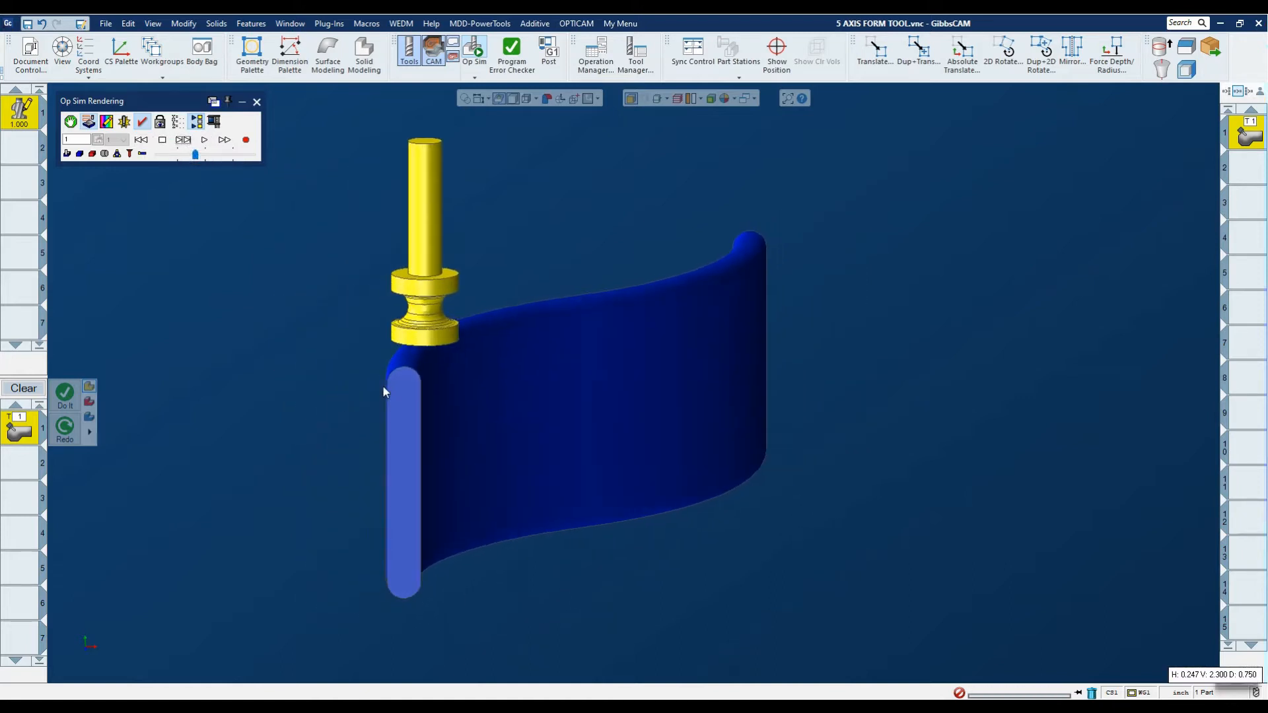
Set the tilt angle at the side of the cutting direction to 90 and regenerate the 5-axis toolpath.
left_click(257, 103)
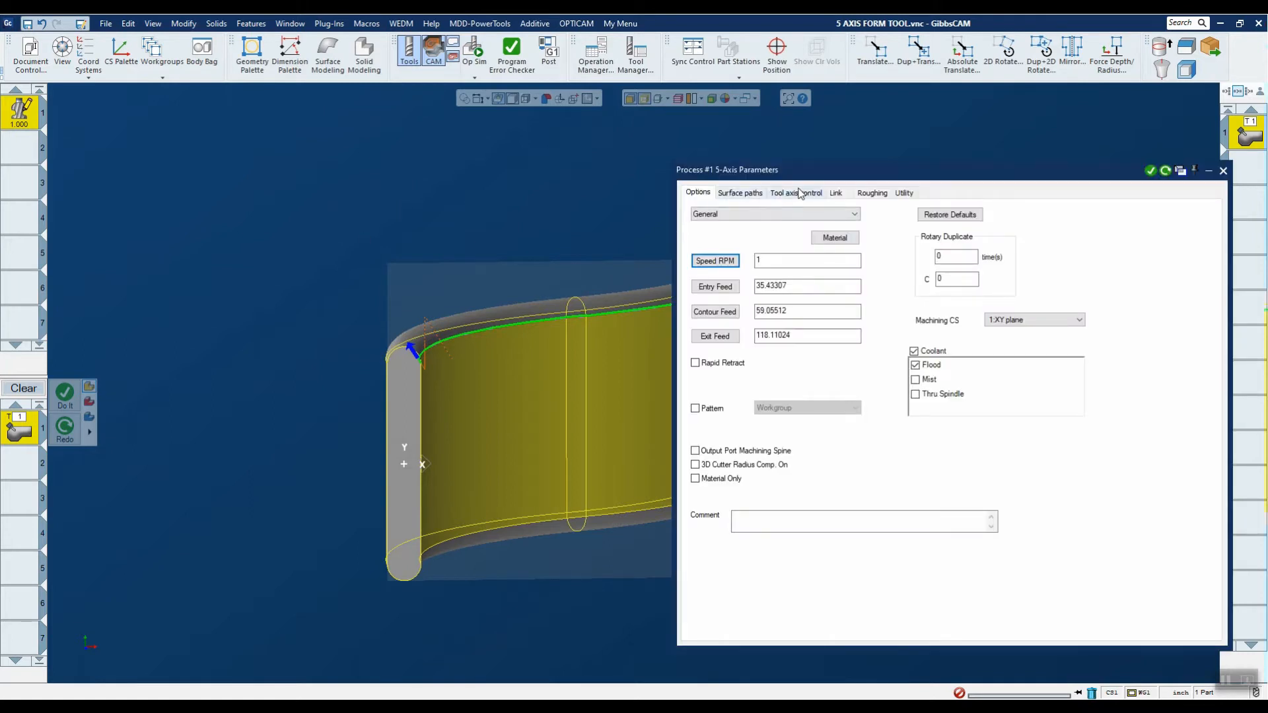
left_click(797, 194)
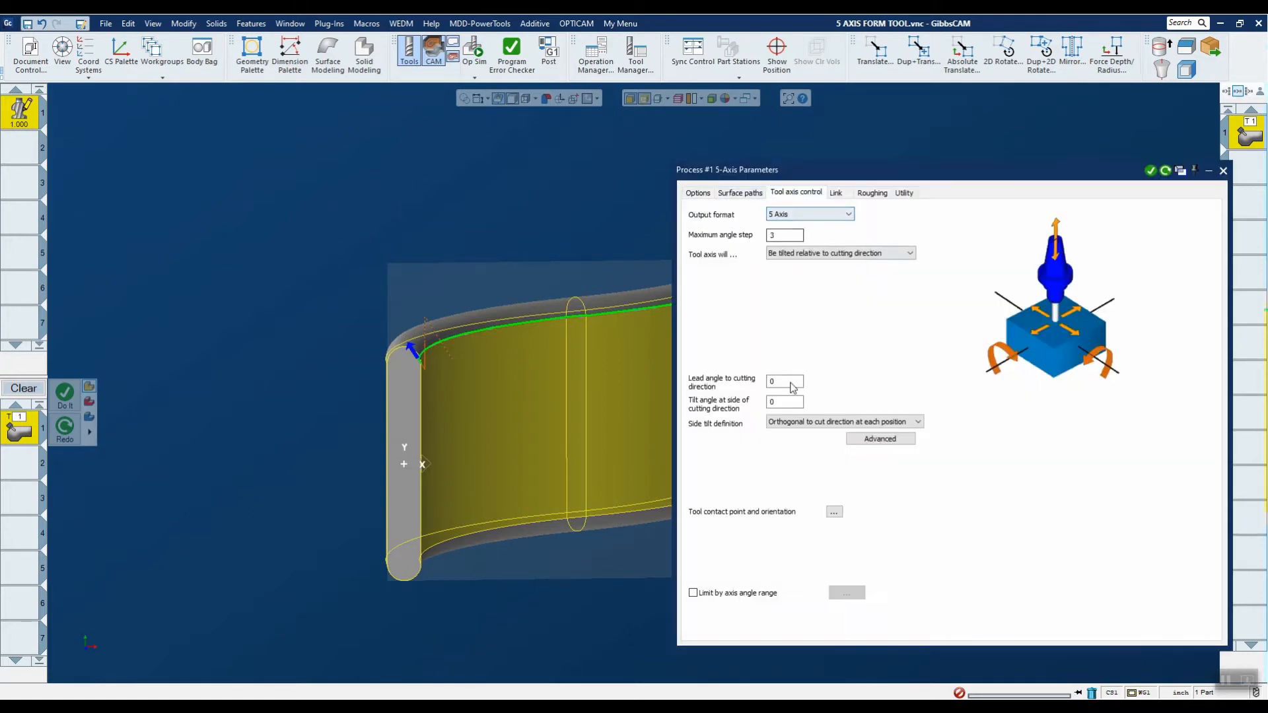
left_click(789, 403)
type("90")
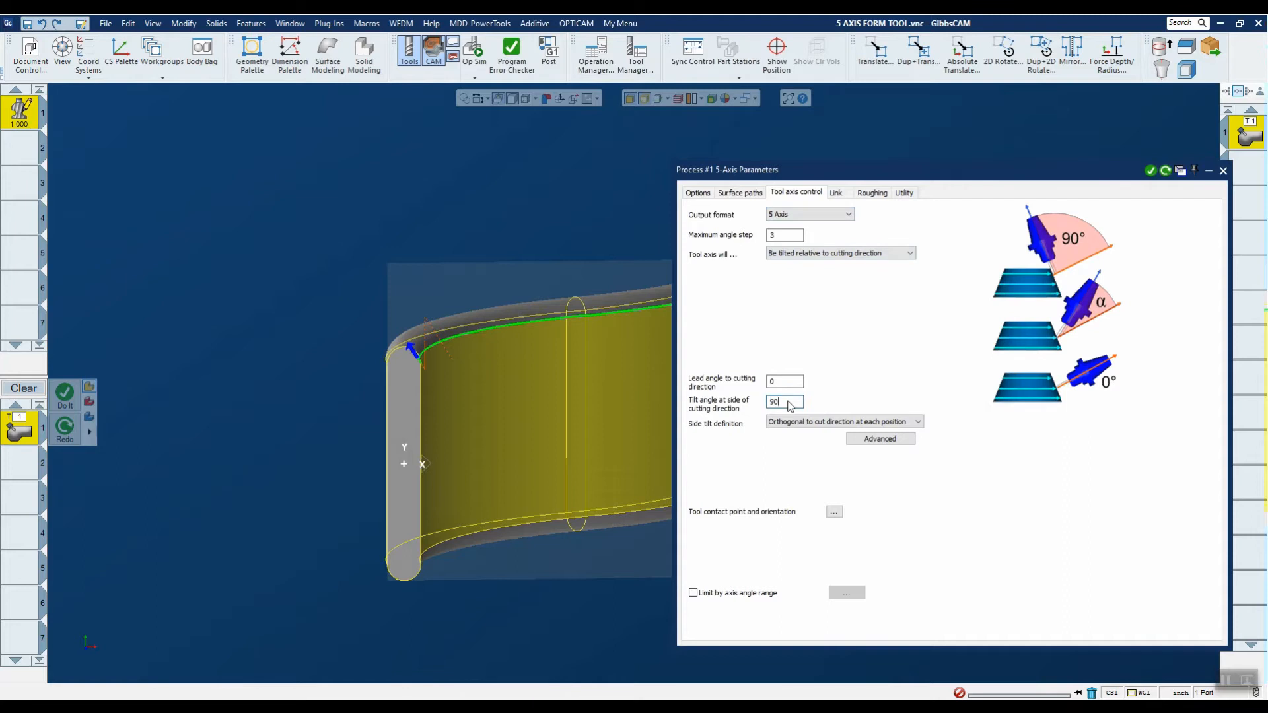
left_click(1167, 170)
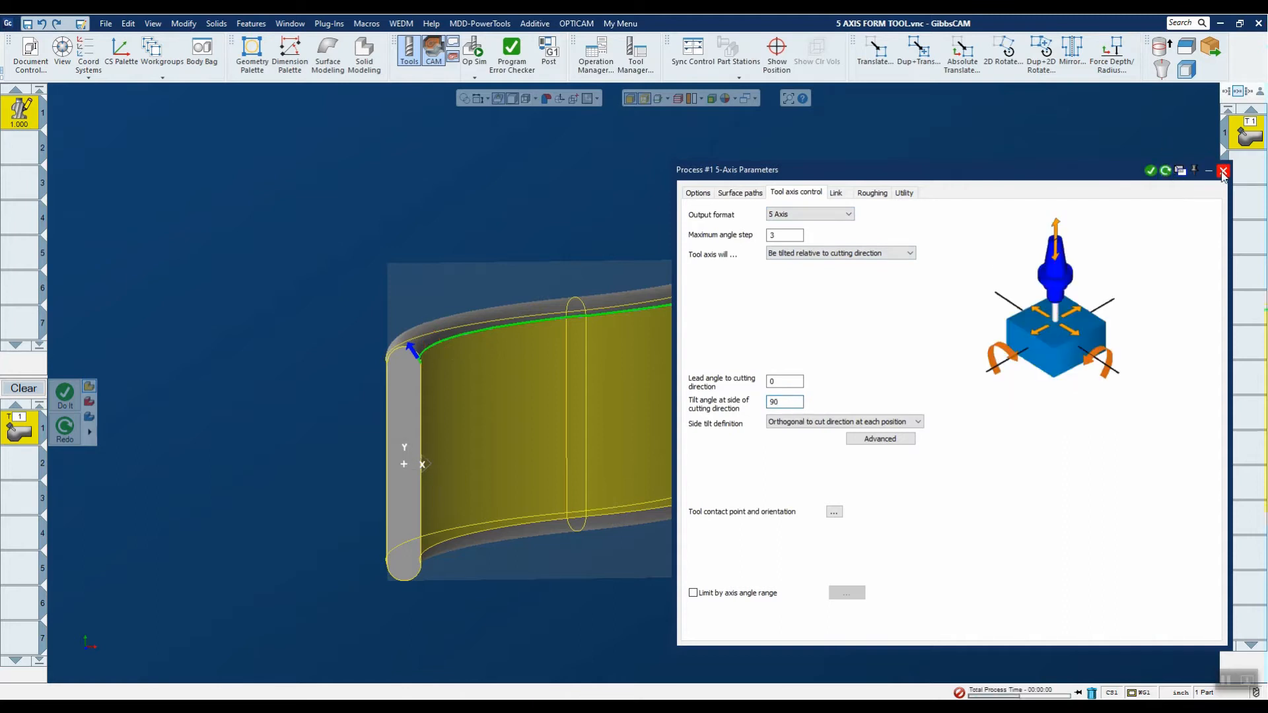
left_click(1222, 171)
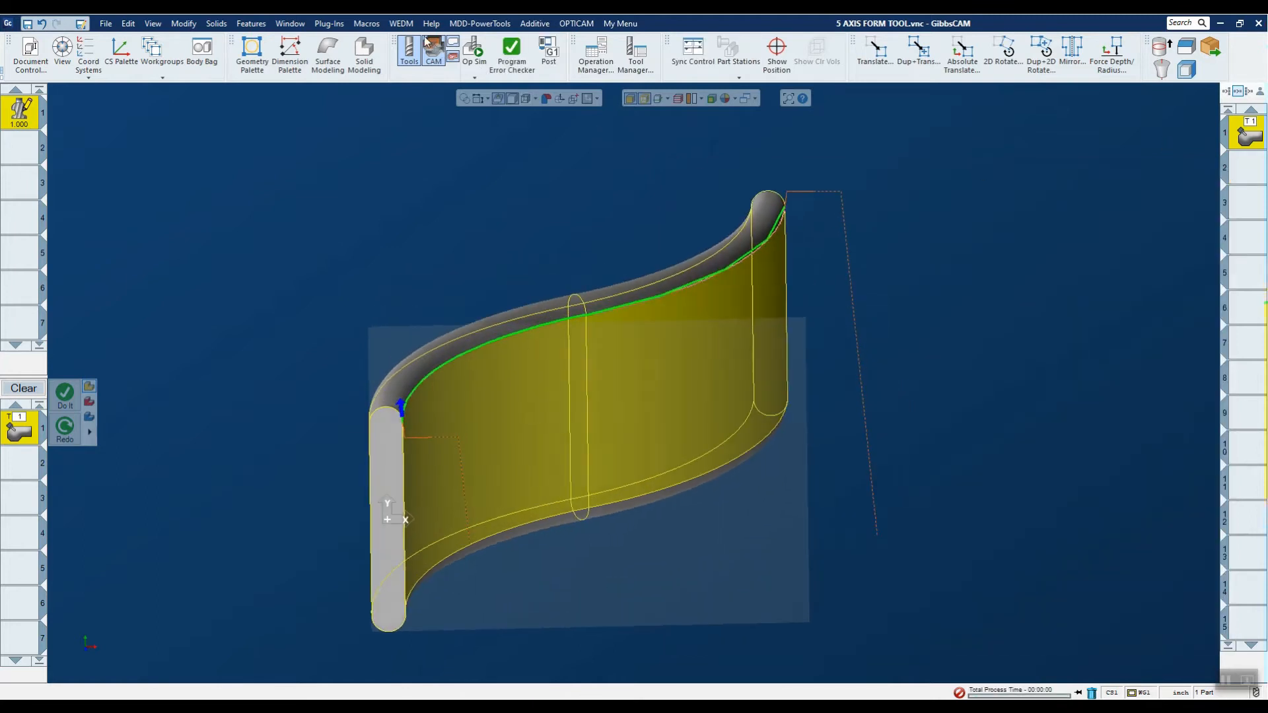
Simulate the operation with the tilted tool and inspect the form tool's position beside the wall's upper edge.
left_click(474, 52)
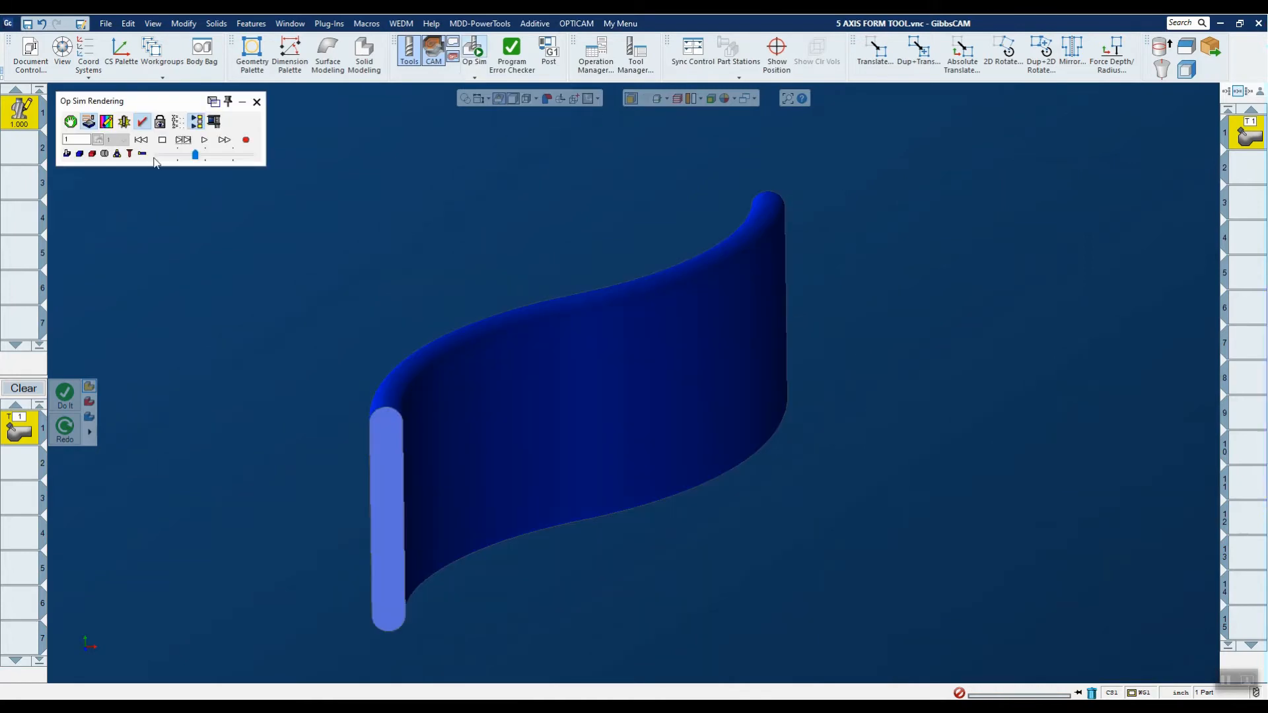
left_click(183, 141)
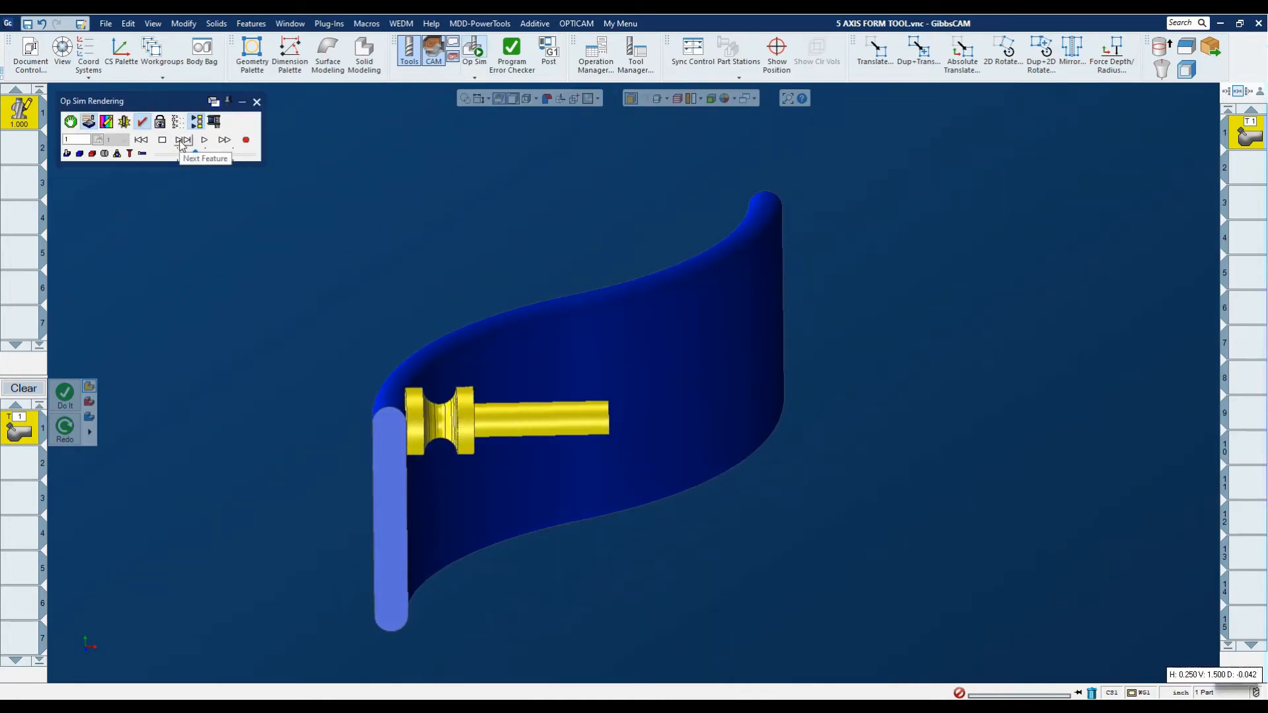
middle_click_drag(393, 404, 437, 395)
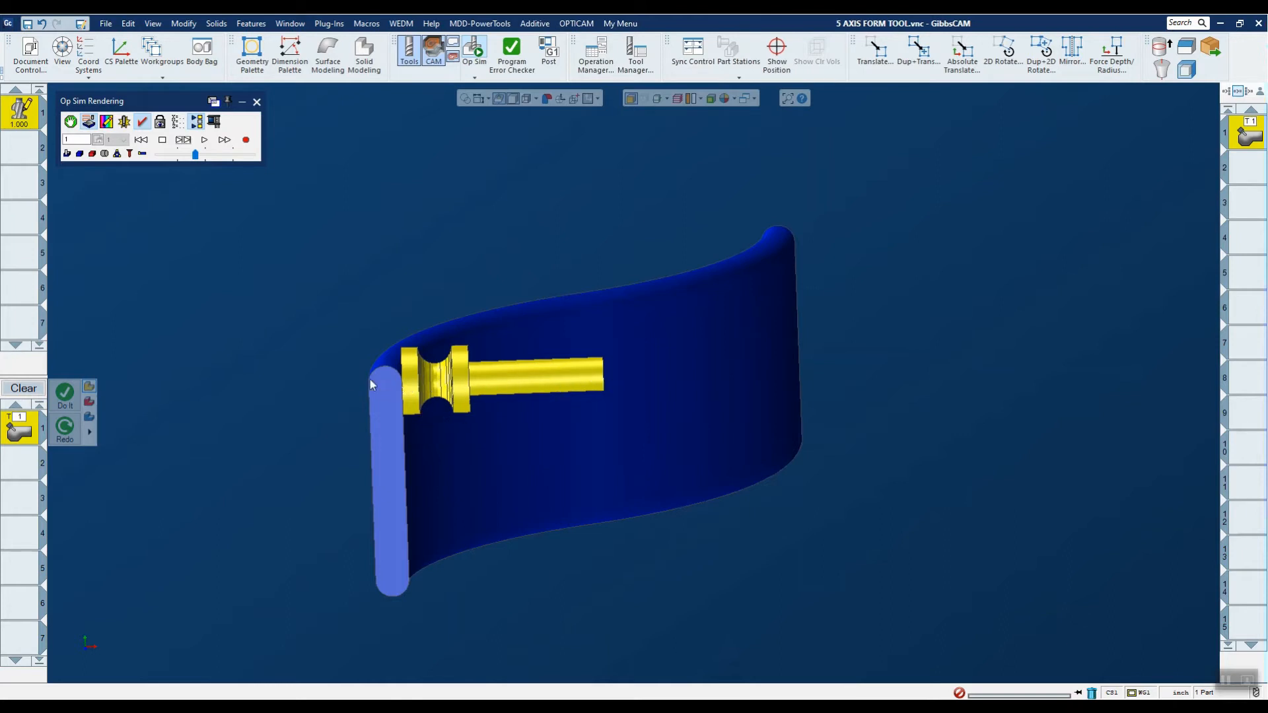
left_click(256, 103)
Make the tool contact point's base point User defined and set its Y coordinate to 0.75.
double_click(18, 425)
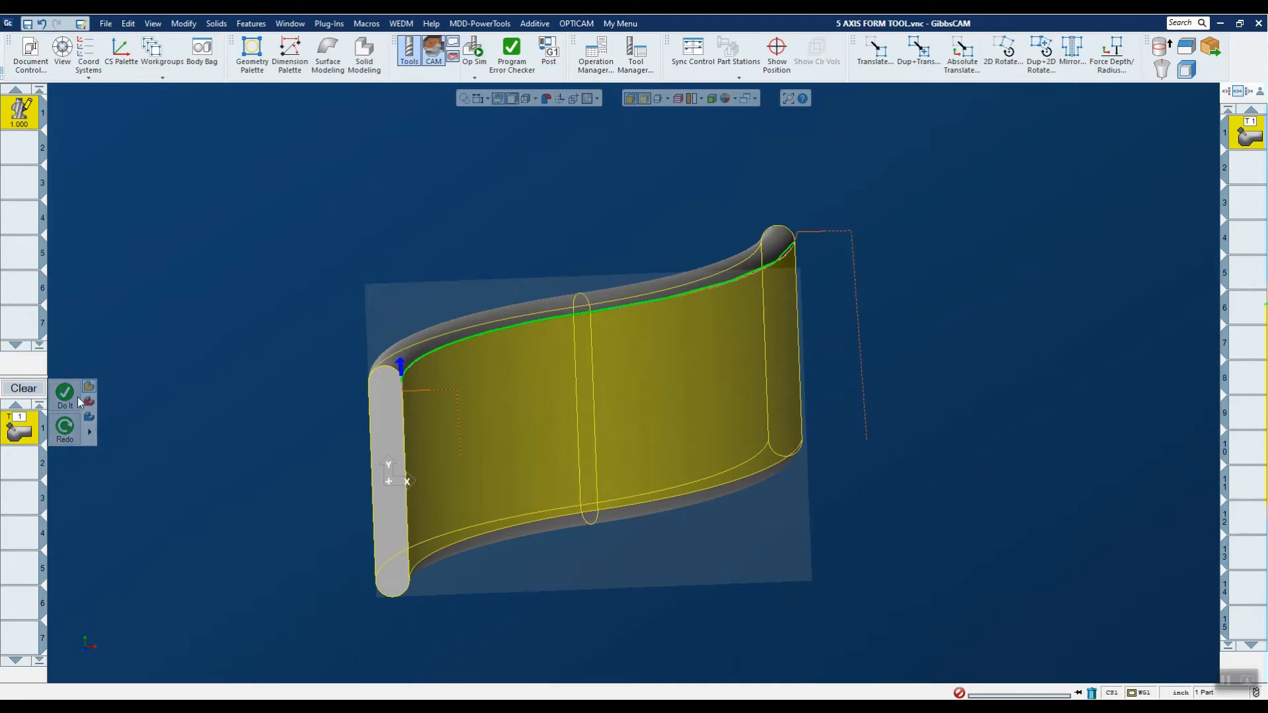
left_click(796, 193)
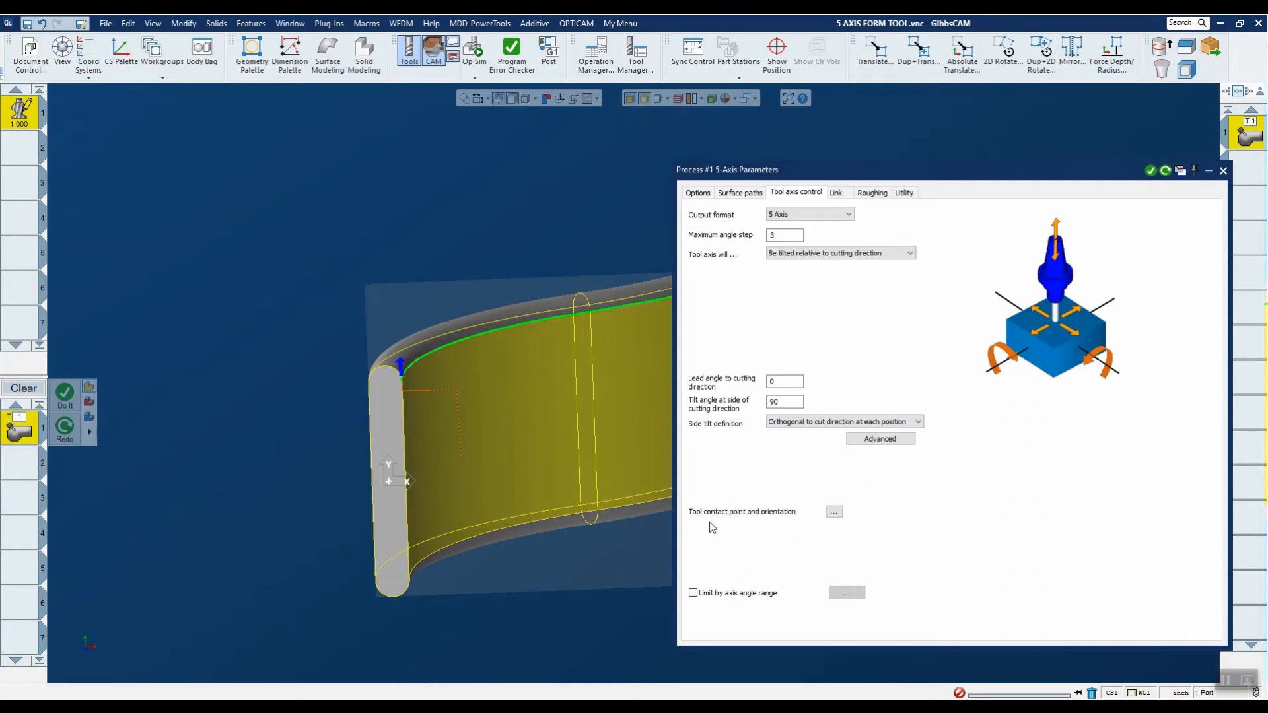
left_click(834, 514)
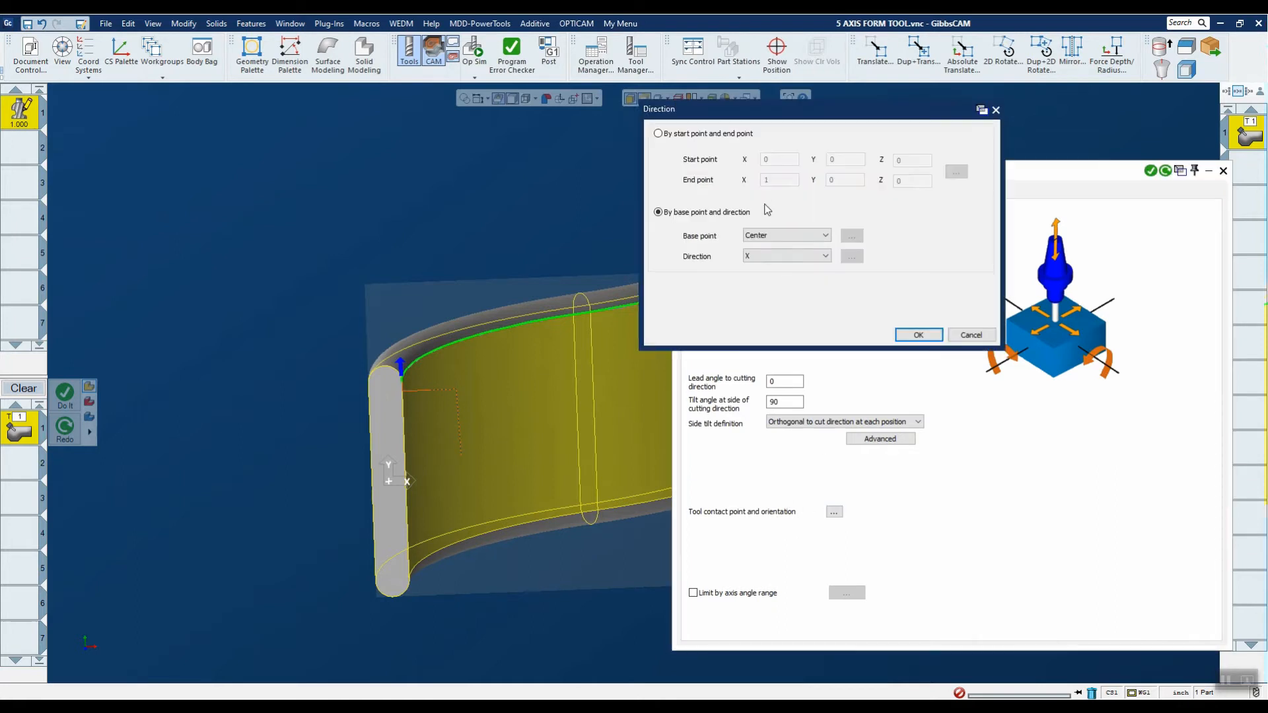
left_click(796, 236)
left_click(776, 249)
left_click(853, 236)
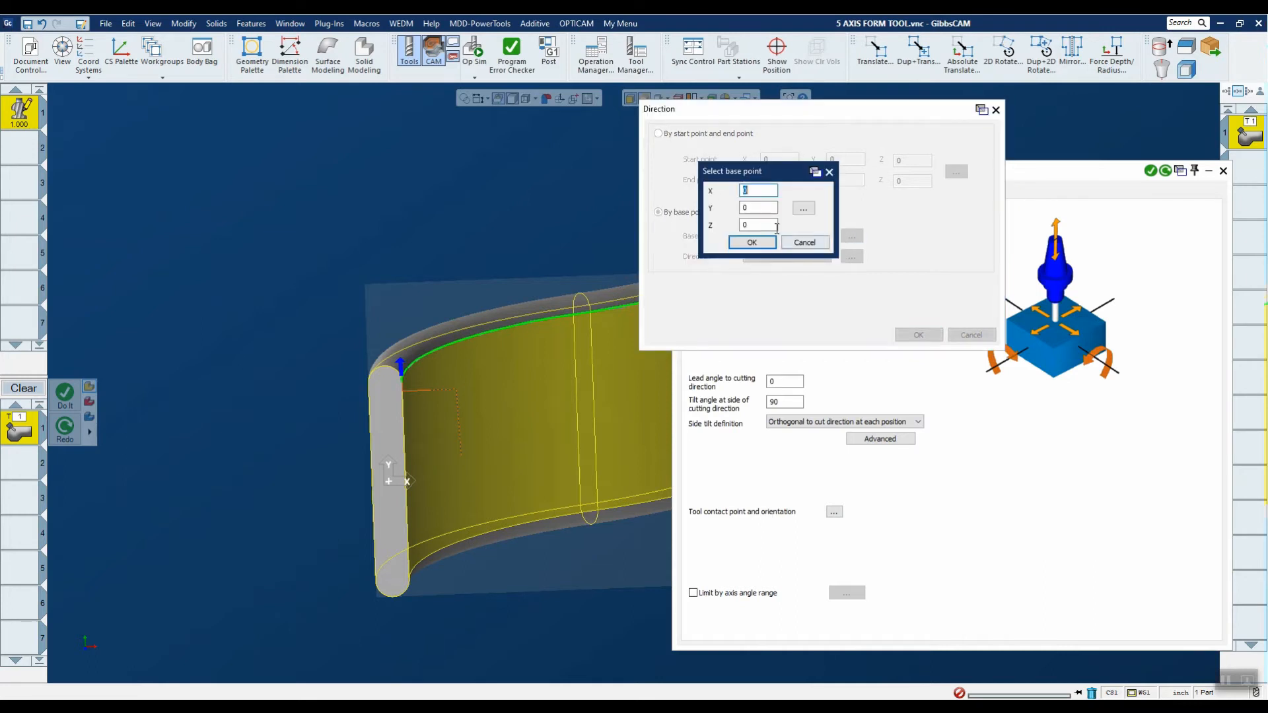
double_click(763, 209)
left_click(752, 242)
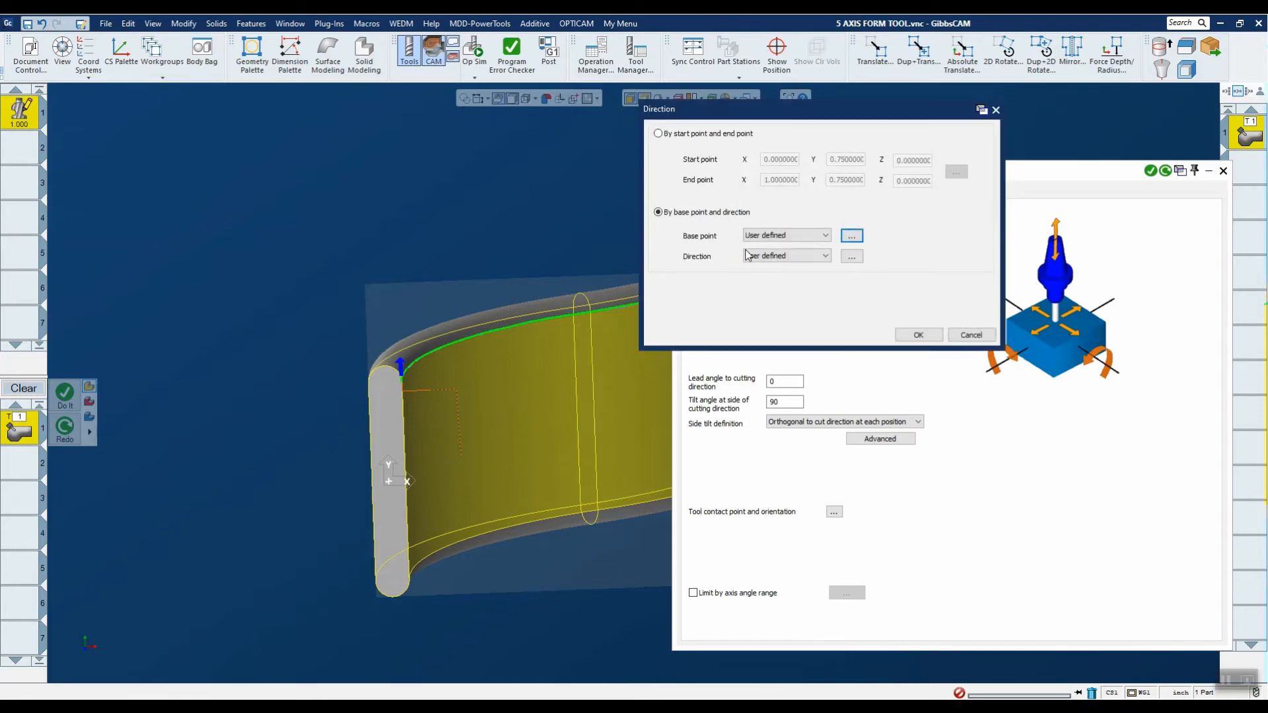
Set the tool contact direction to X, accept the orientation and regenerate the toolpath.
left_click(825, 256)
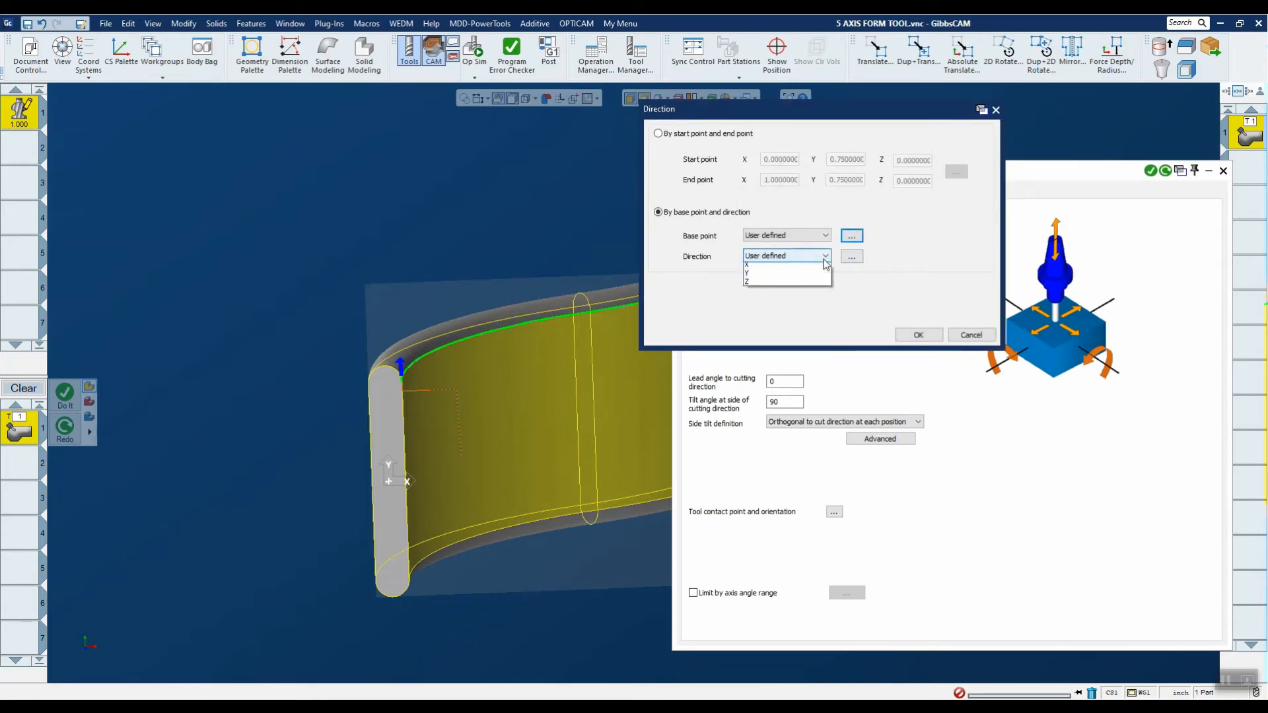
left_click(786, 276)
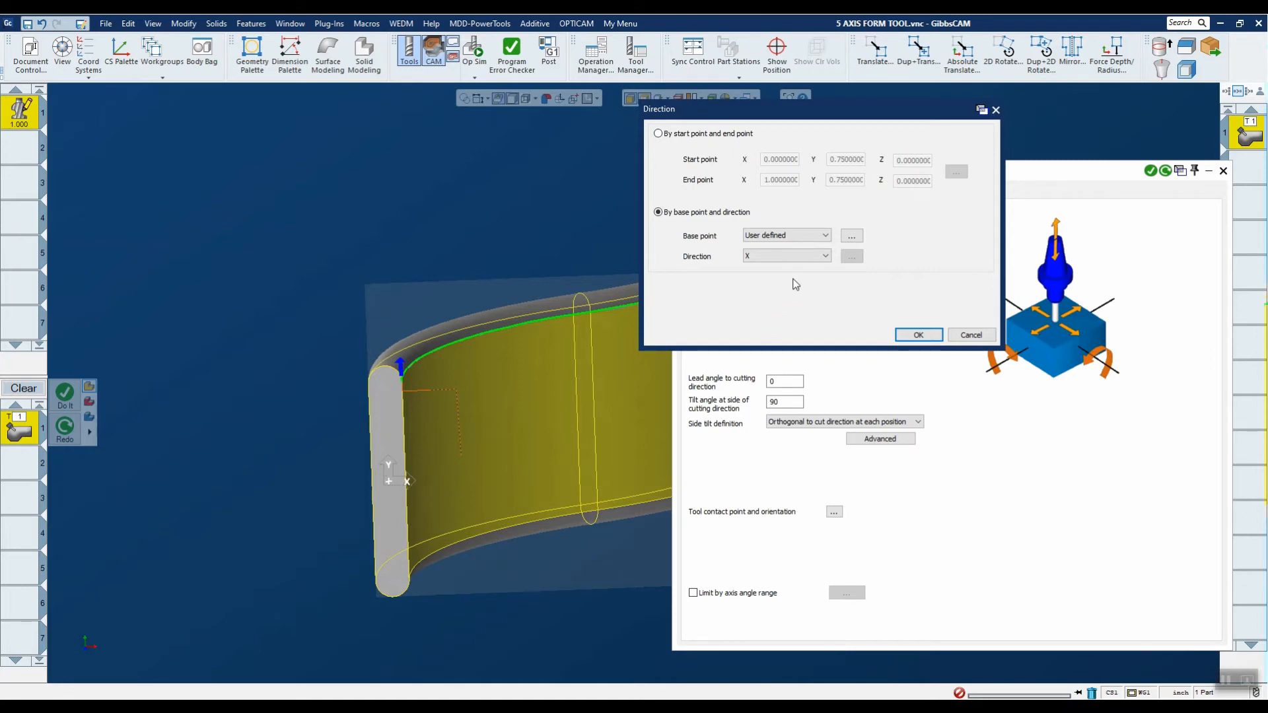
left_click(917, 335)
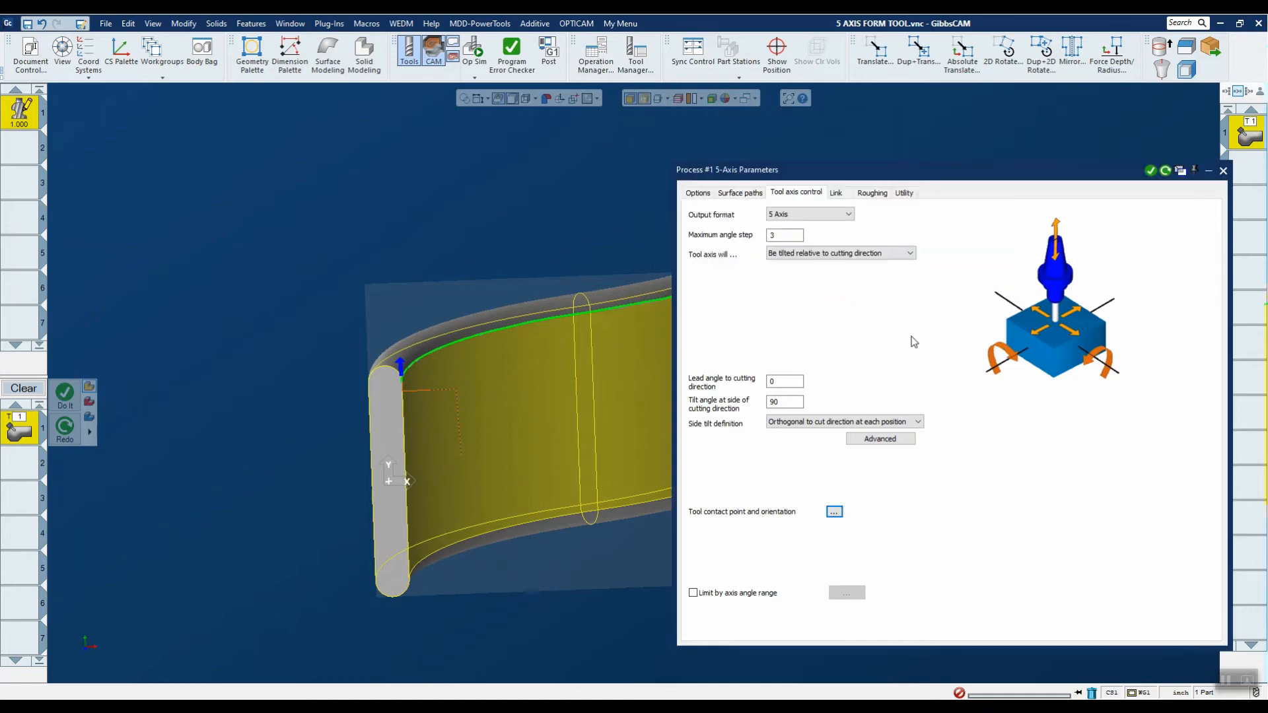
left_click(1164, 171)
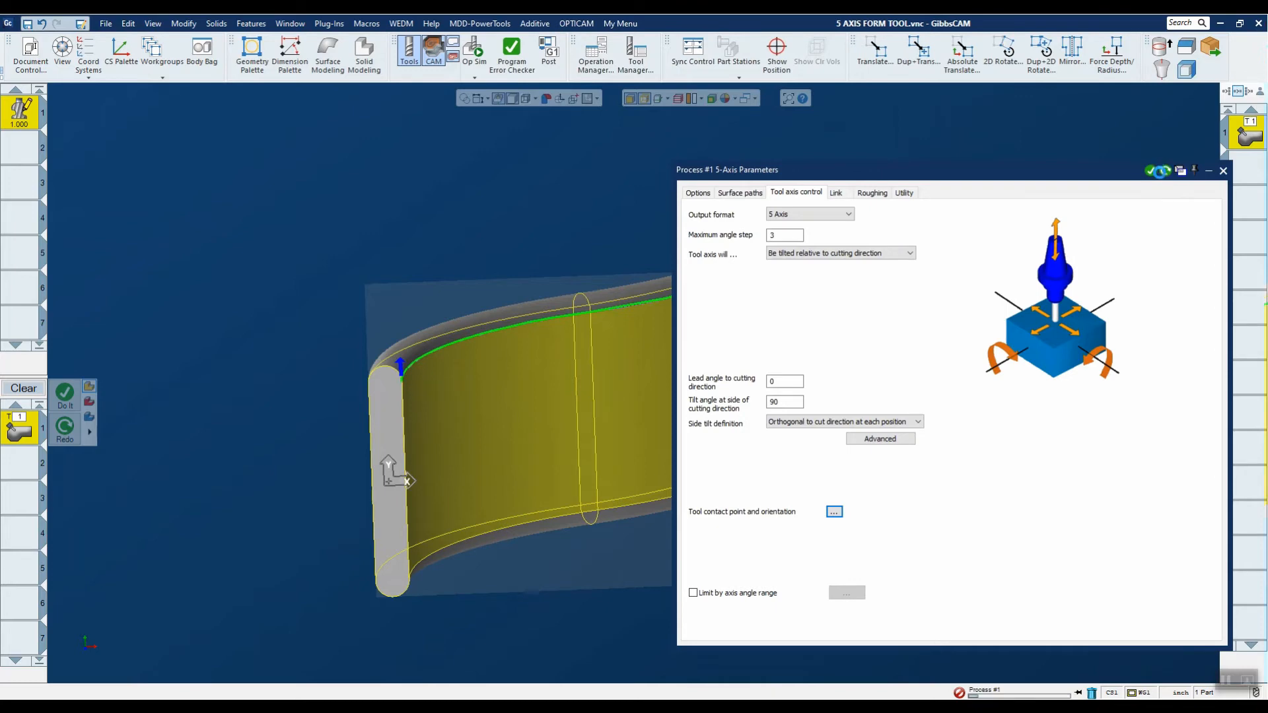
left_click(1224, 171)
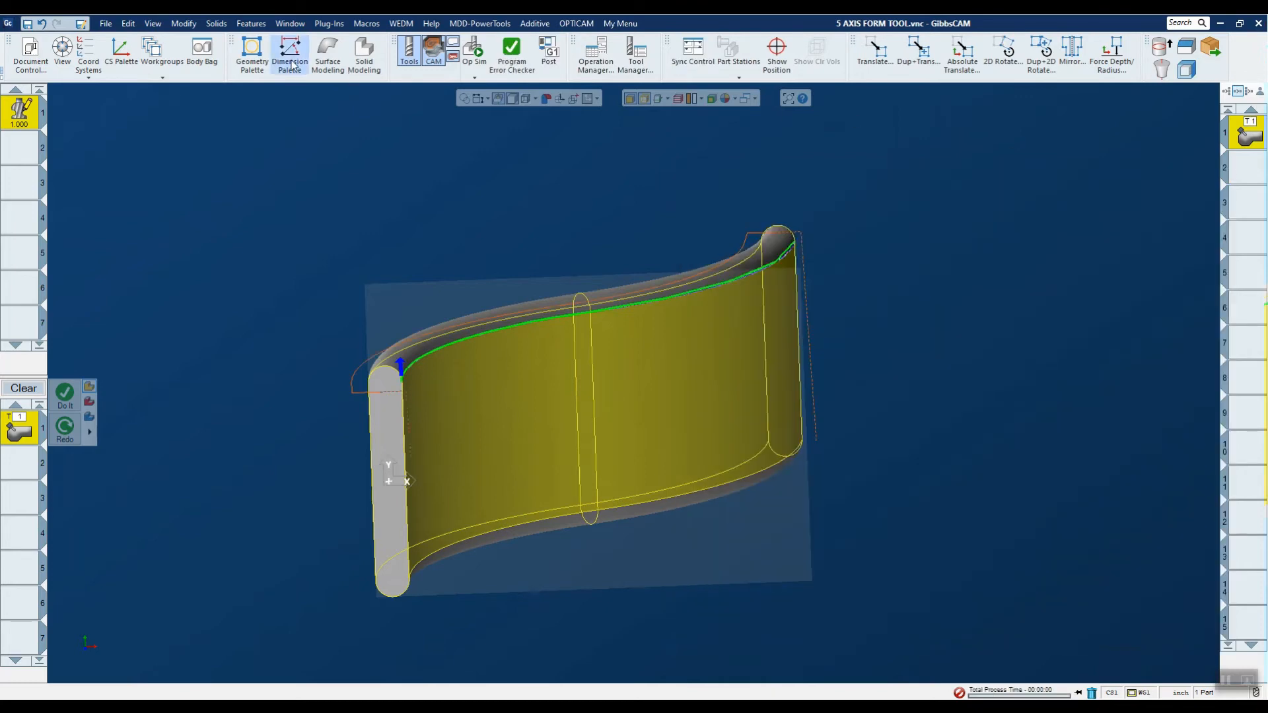
Simulate the operation with the Y-shifted contact point and check how the form tool's groove sits over the wall.
left_click(159, 64)
left_click(479, 61)
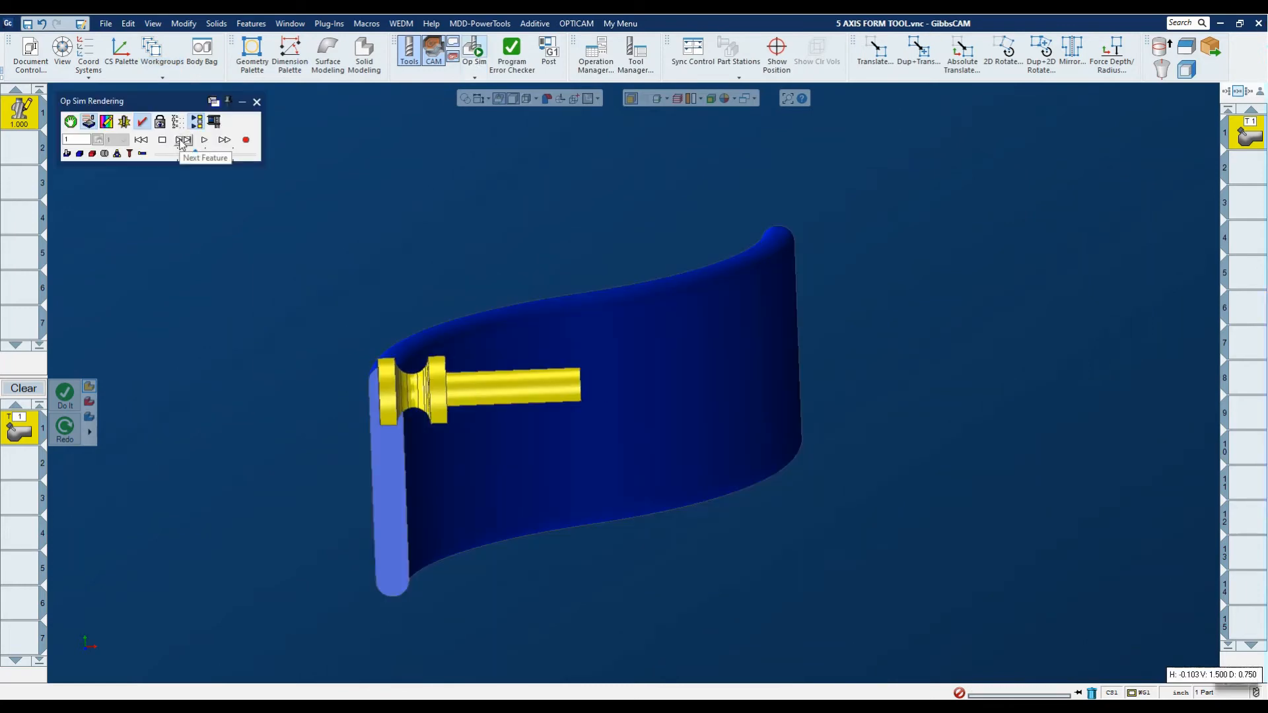
left_click(180, 140)
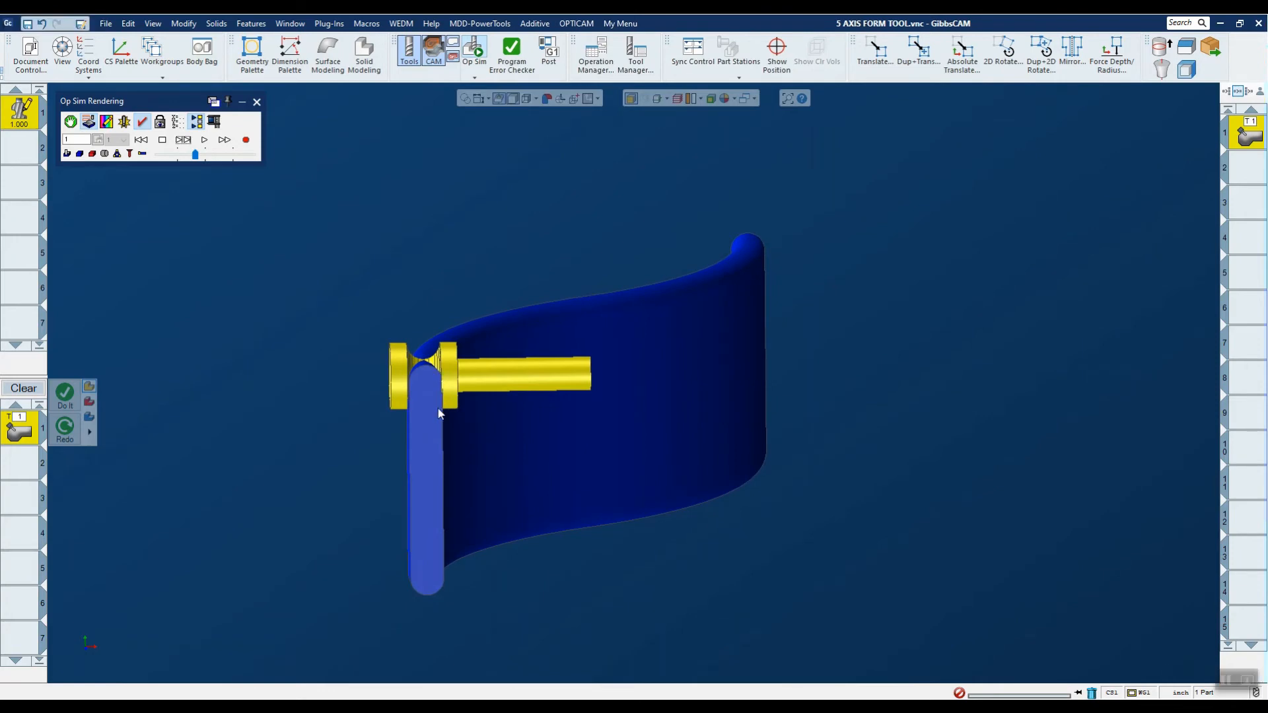
left_click(257, 102)
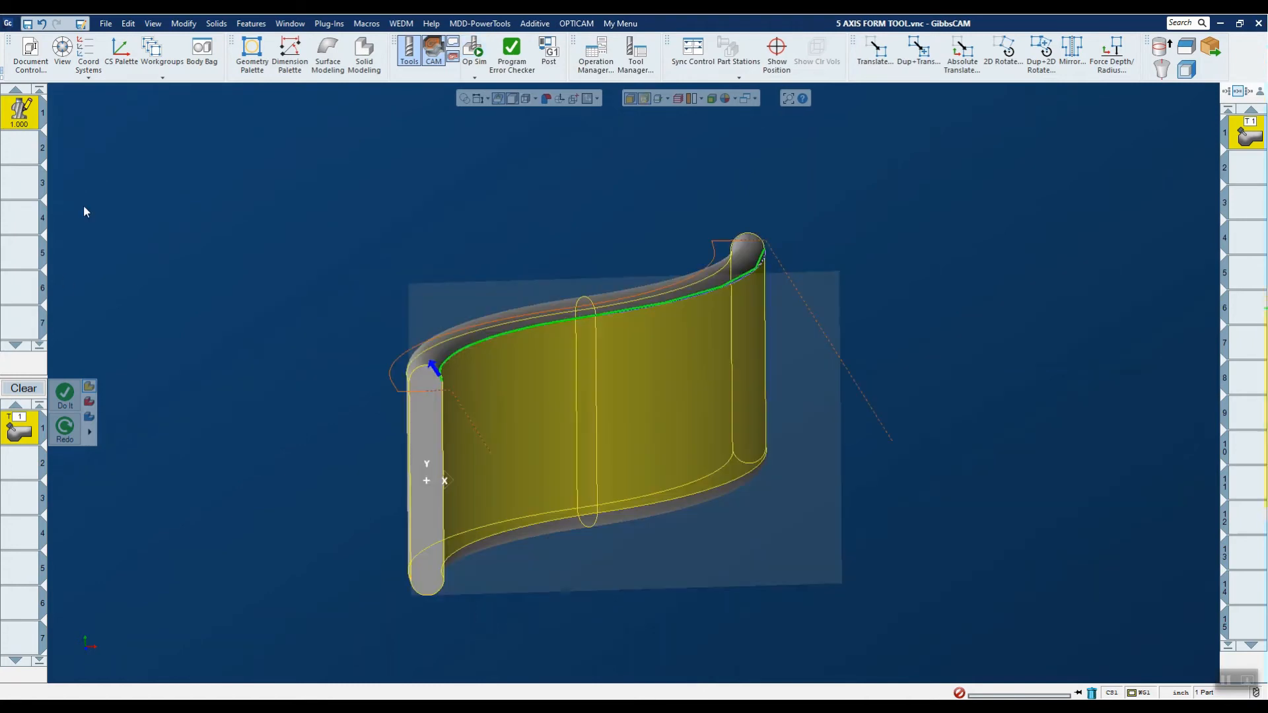
Set the X coordinate of the user-defined tool contact base point to -0.5 and regenerate the toolpath.
double_click(25, 432)
left_click(796, 191)
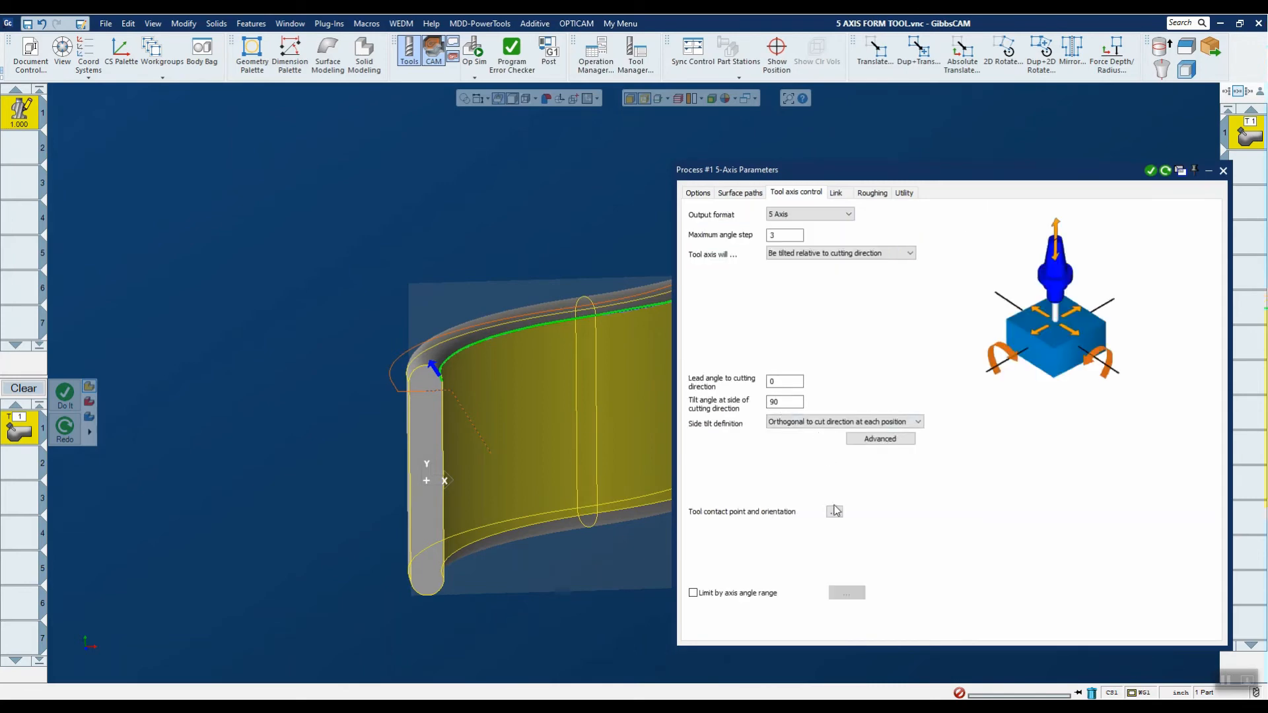
left_click(834, 513)
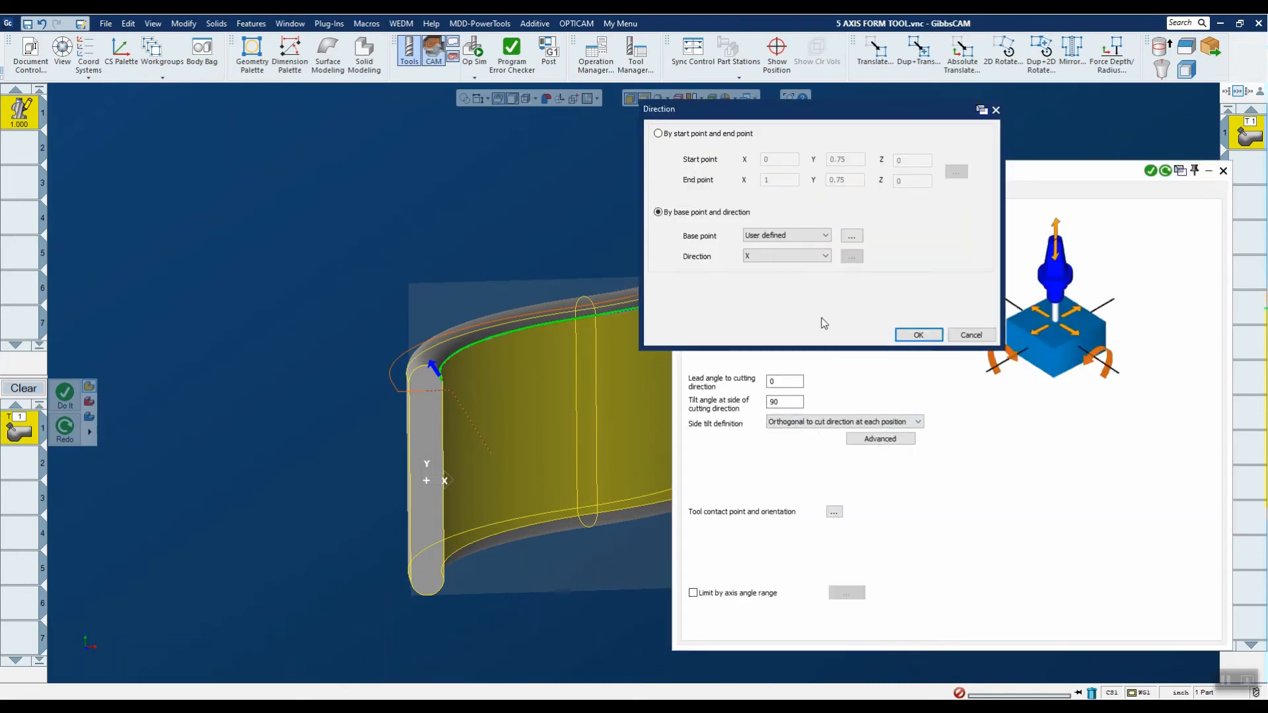
left_click(851, 237)
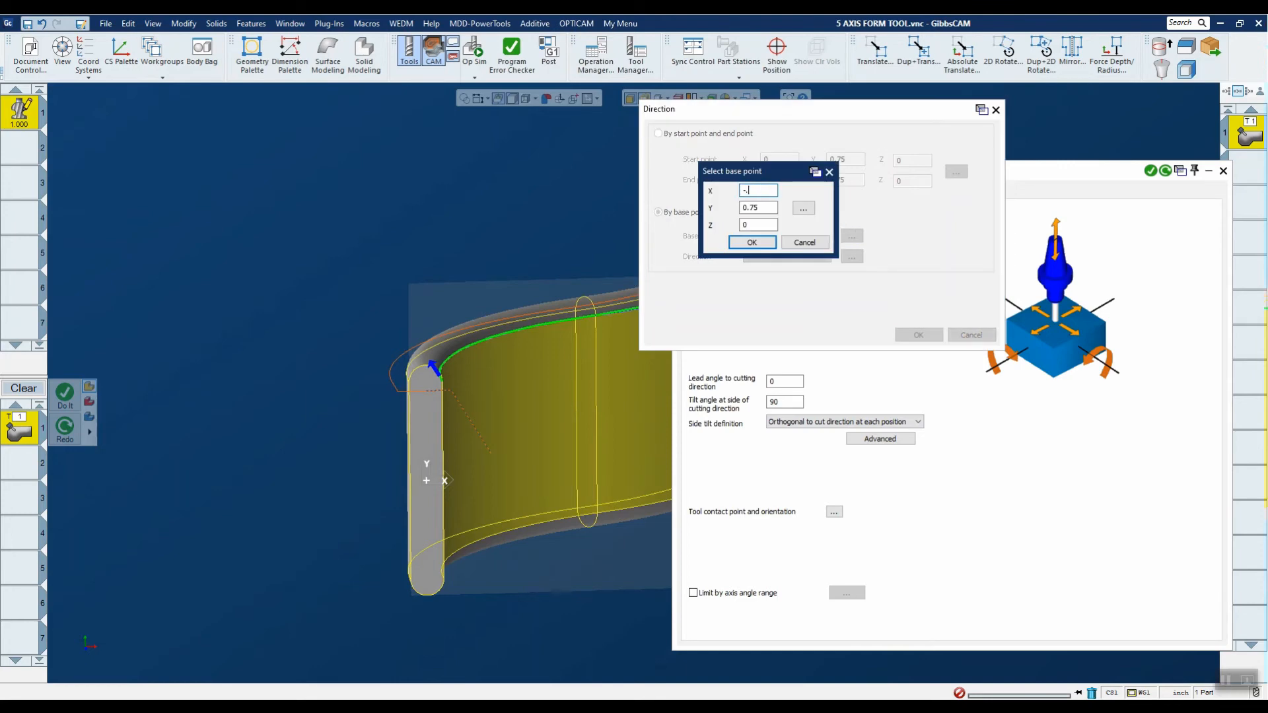
type("-.5")
left_click(750, 242)
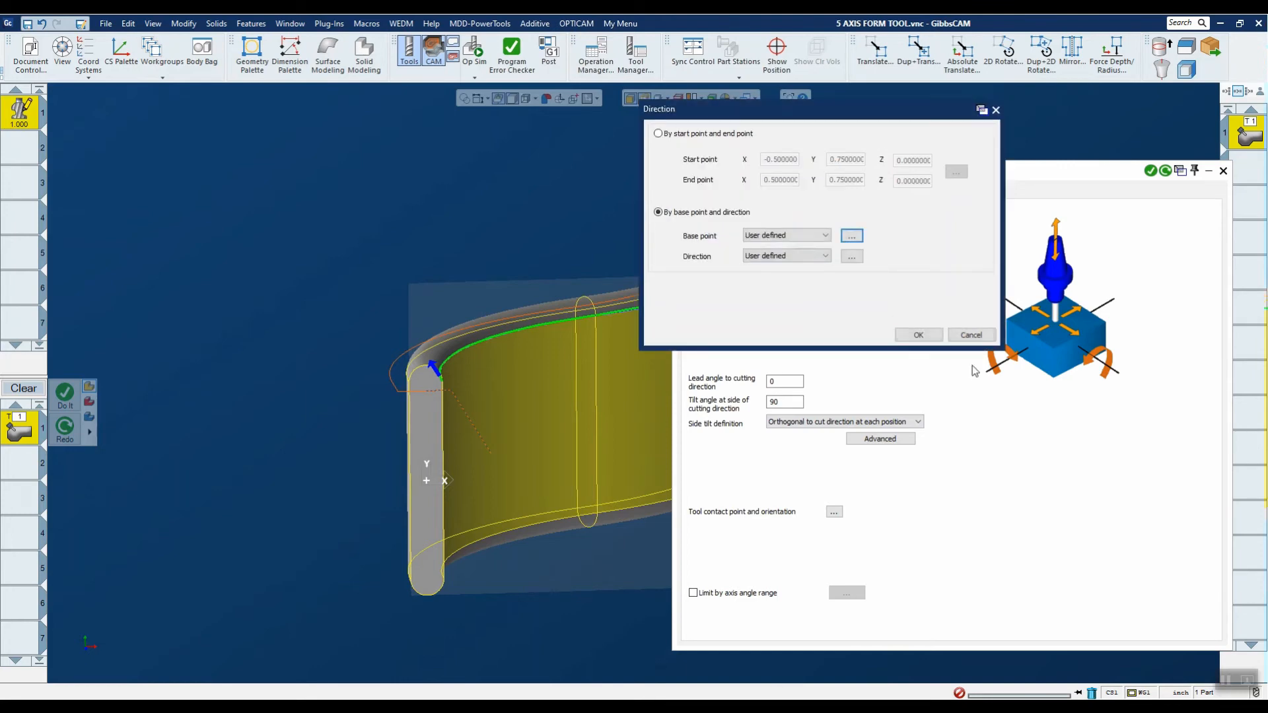
left_click(919, 336)
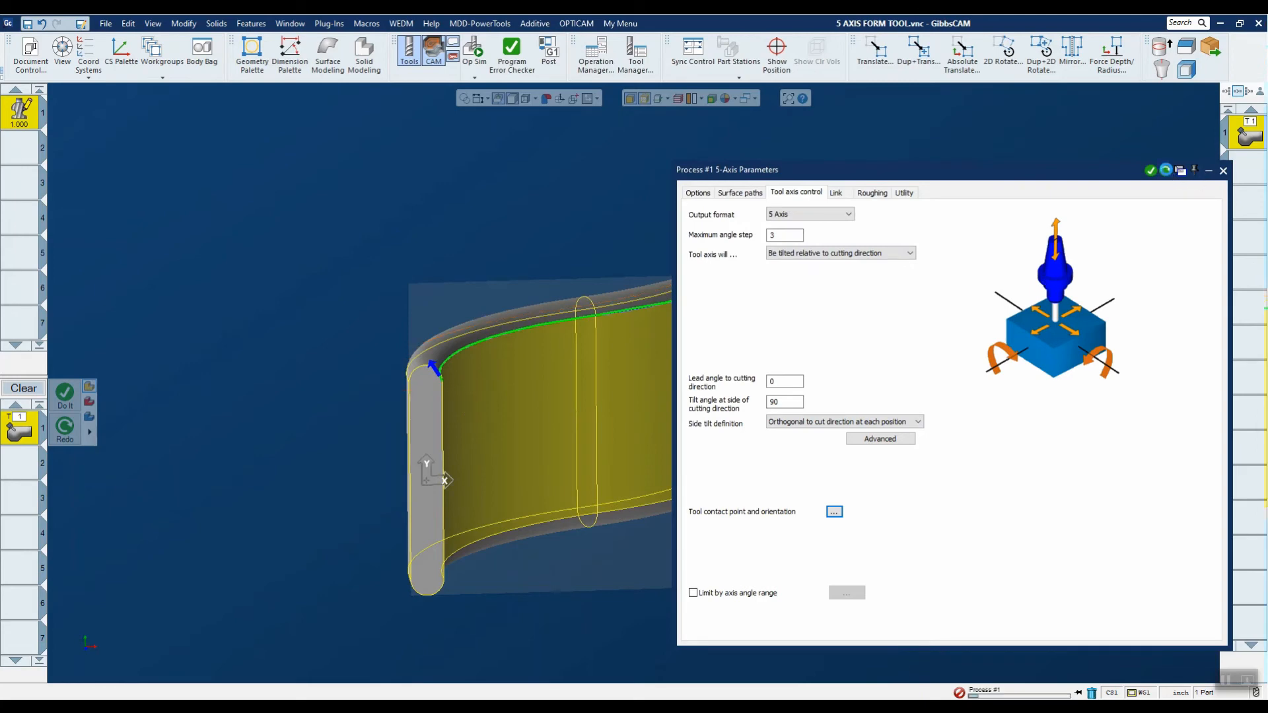
left_click(1224, 172)
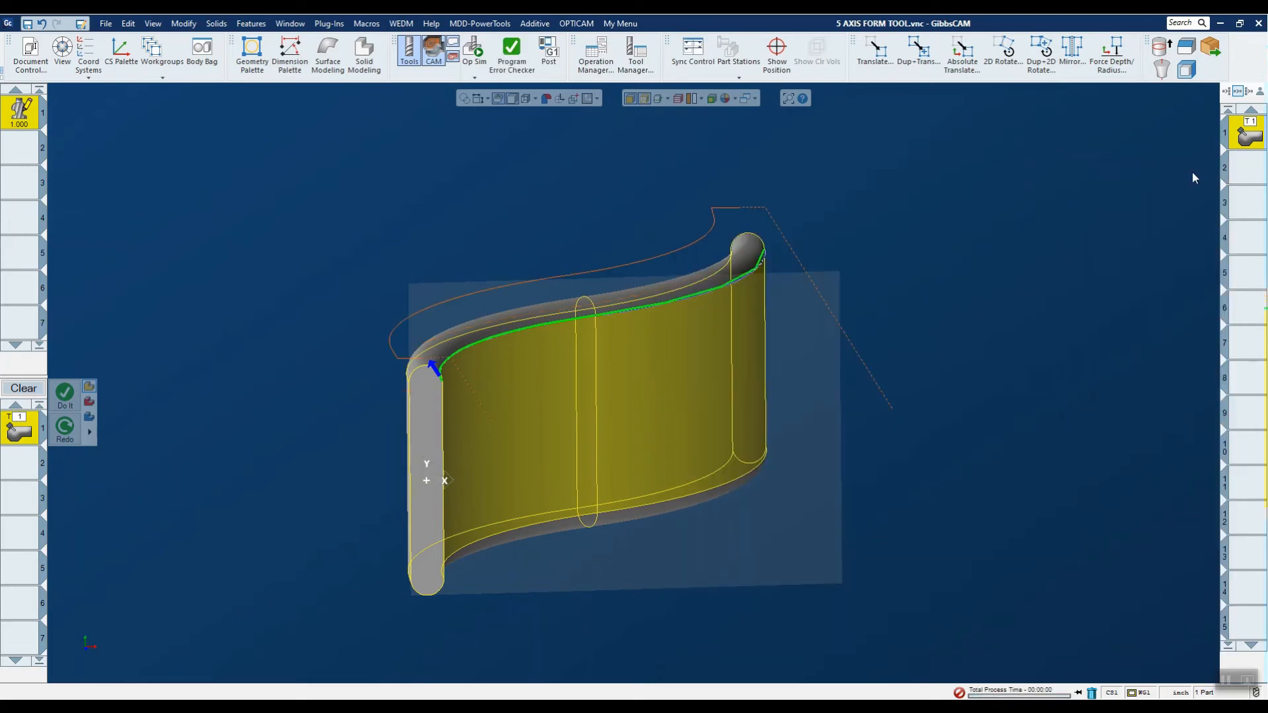
Simulate the operation with the X-shifted contact point, stepping through its features, and inspect the form tool's fit on the rounded edge.
left_click(473, 49)
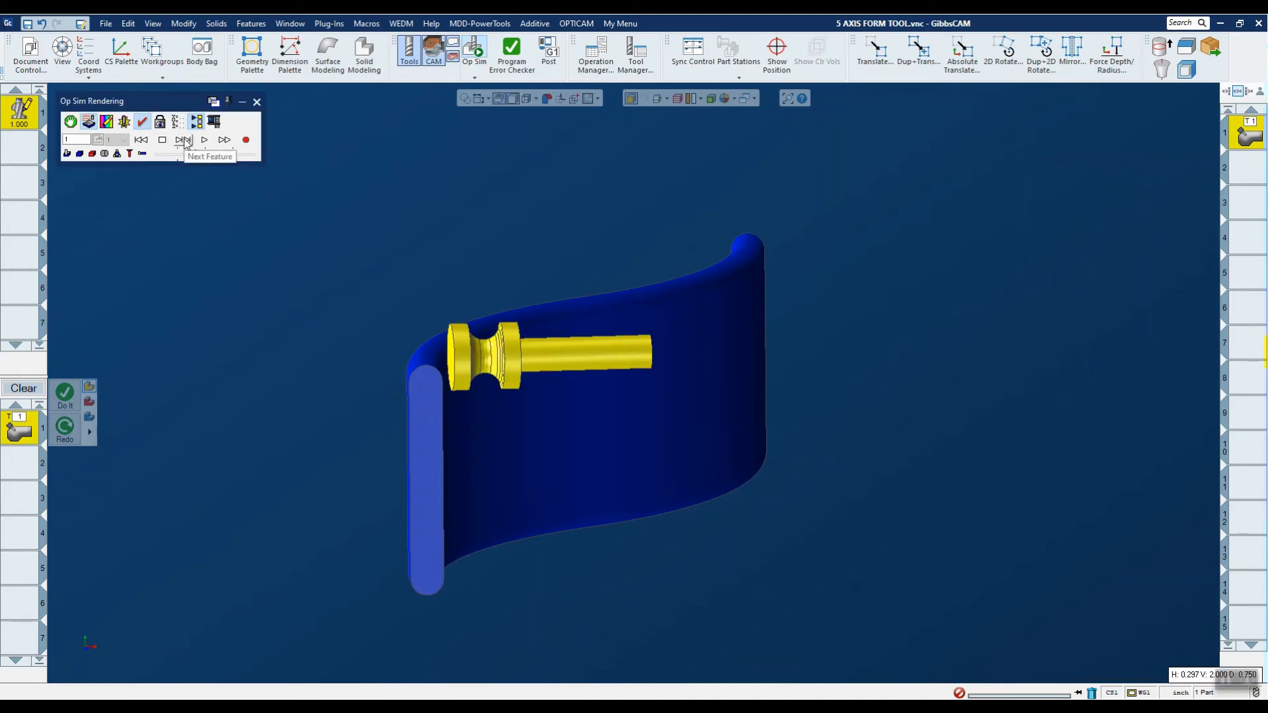
left_click(185, 140)
left_click(185, 139)
left_click(185, 139)
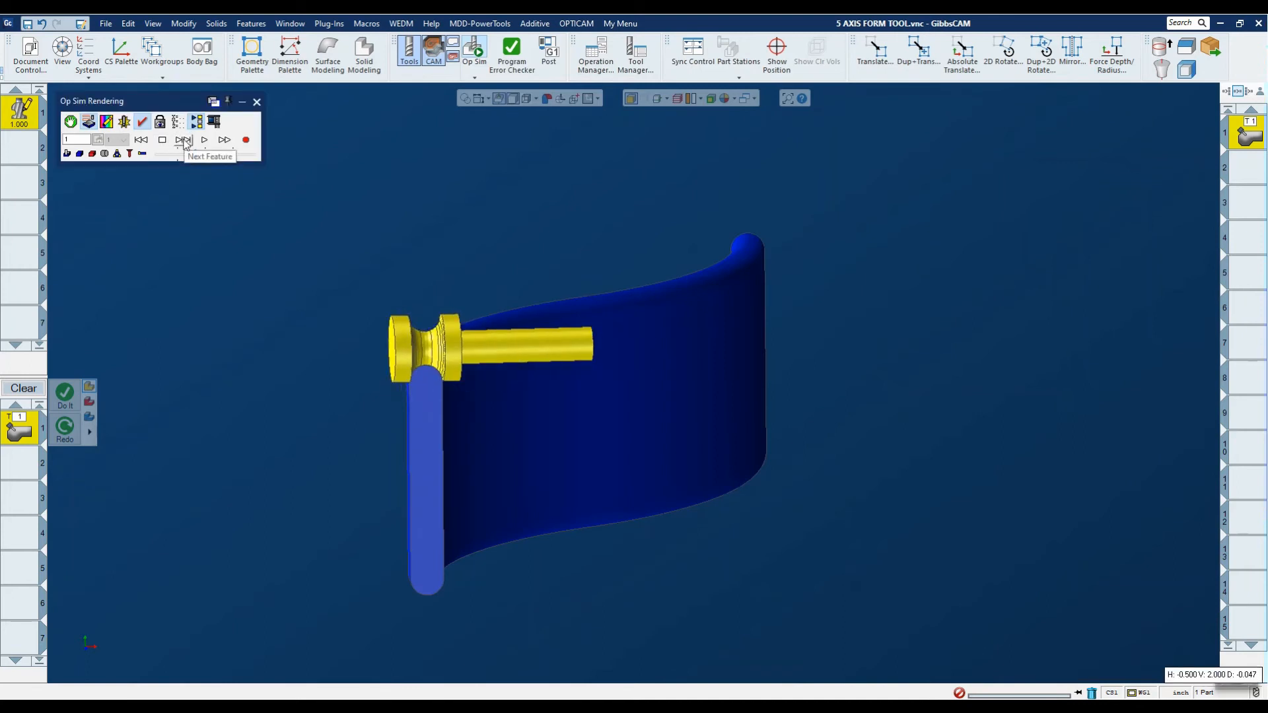
left_click(185, 139)
left_click(185, 140)
left_click(183, 142)
middle_click_drag(436, 420, 297, 430)
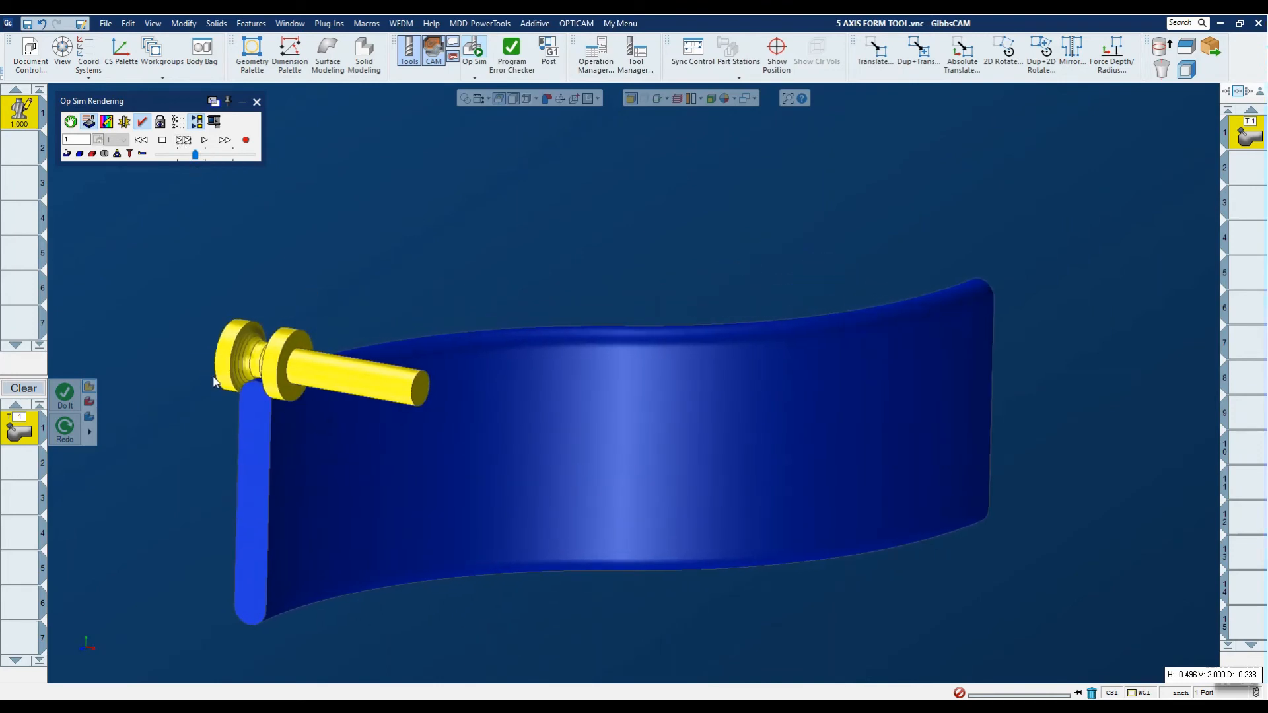
middle_click_drag(255, 383, 243, 360)
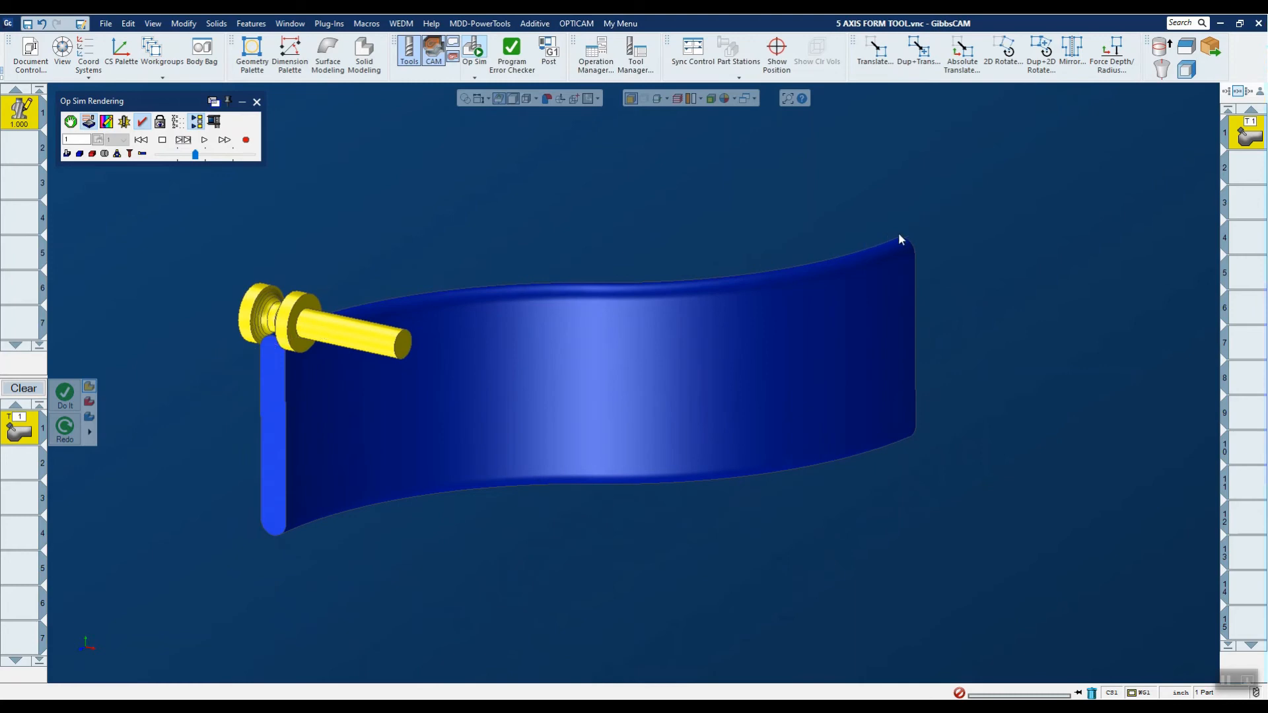
left_click(257, 102)
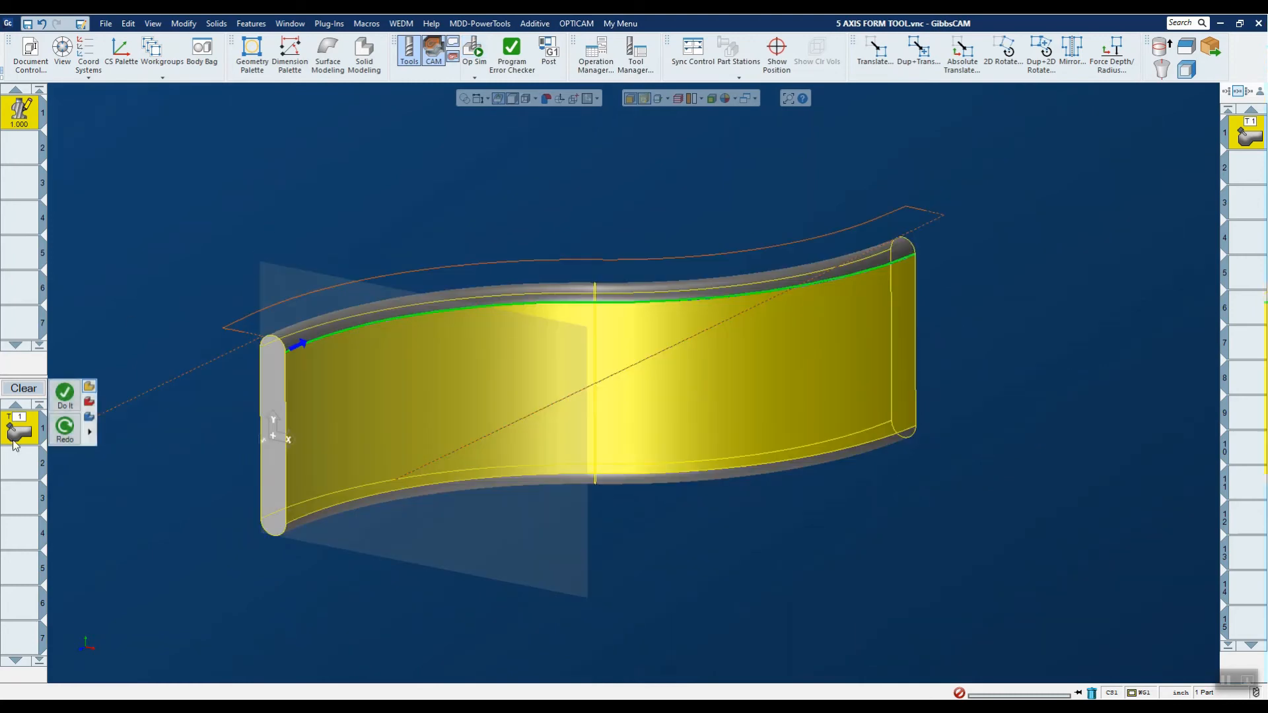
Set the start tangential extension to 100% of the tool diameter, lengthen the end extension as well, and regenerate the toolpath.
double_click(45, 429)
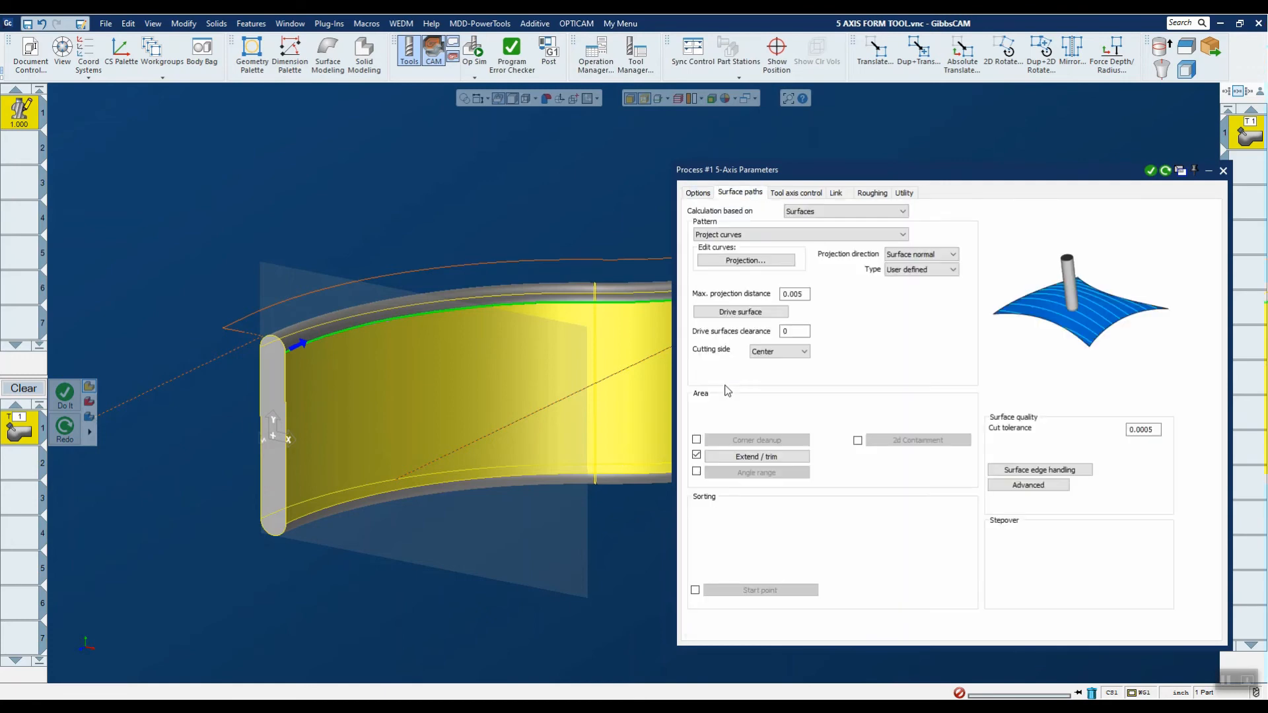
left_click(697, 456)
left_click(697, 456)
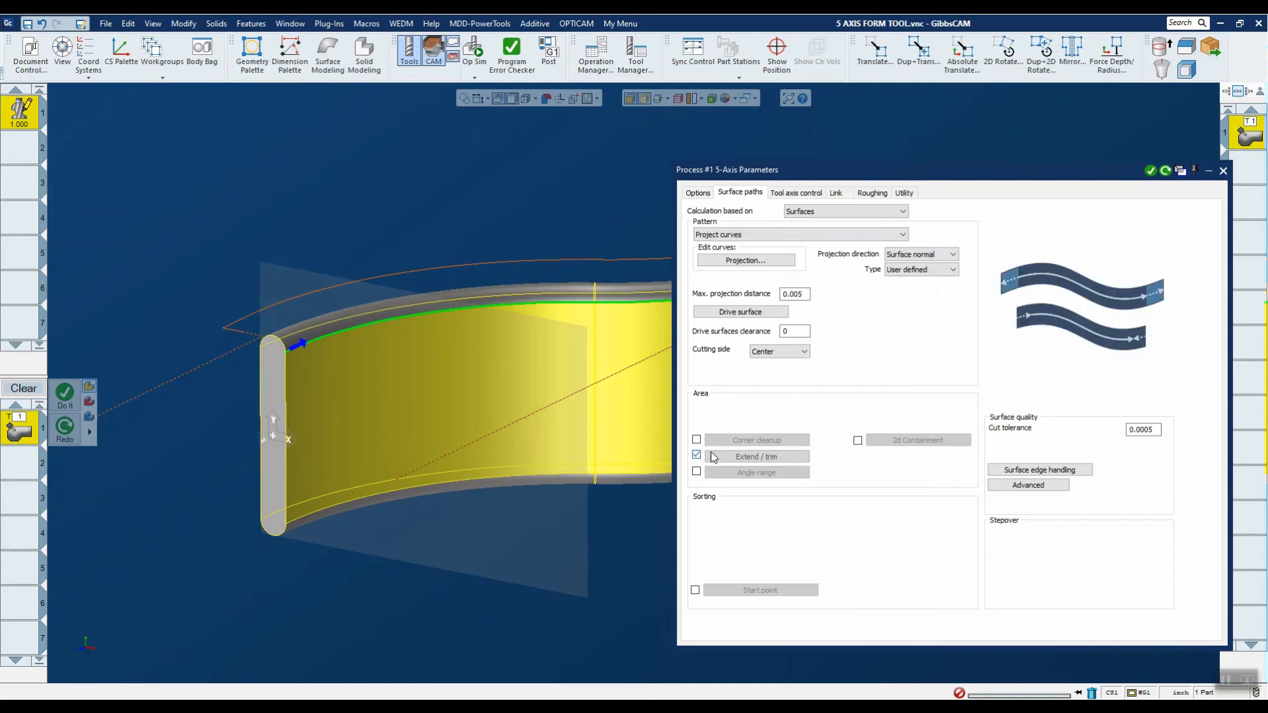
left_click(722, 458)
left_click(544, 287)
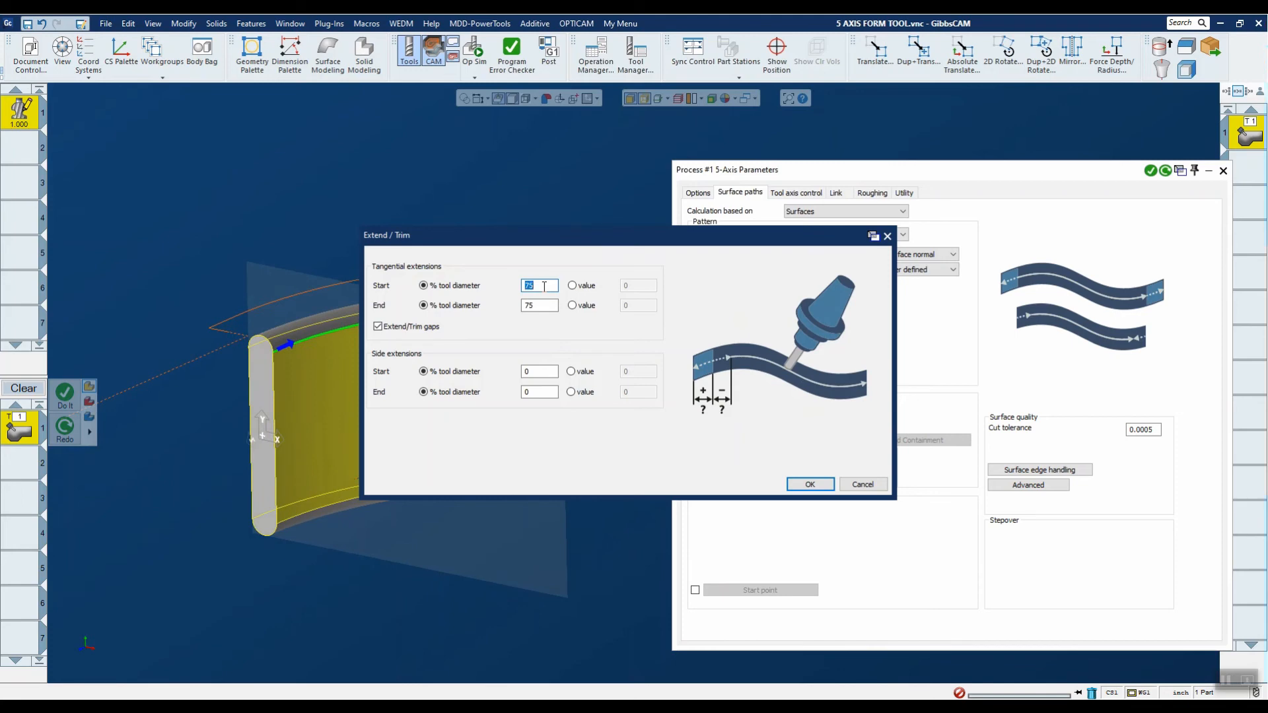
double_click(543, 306)
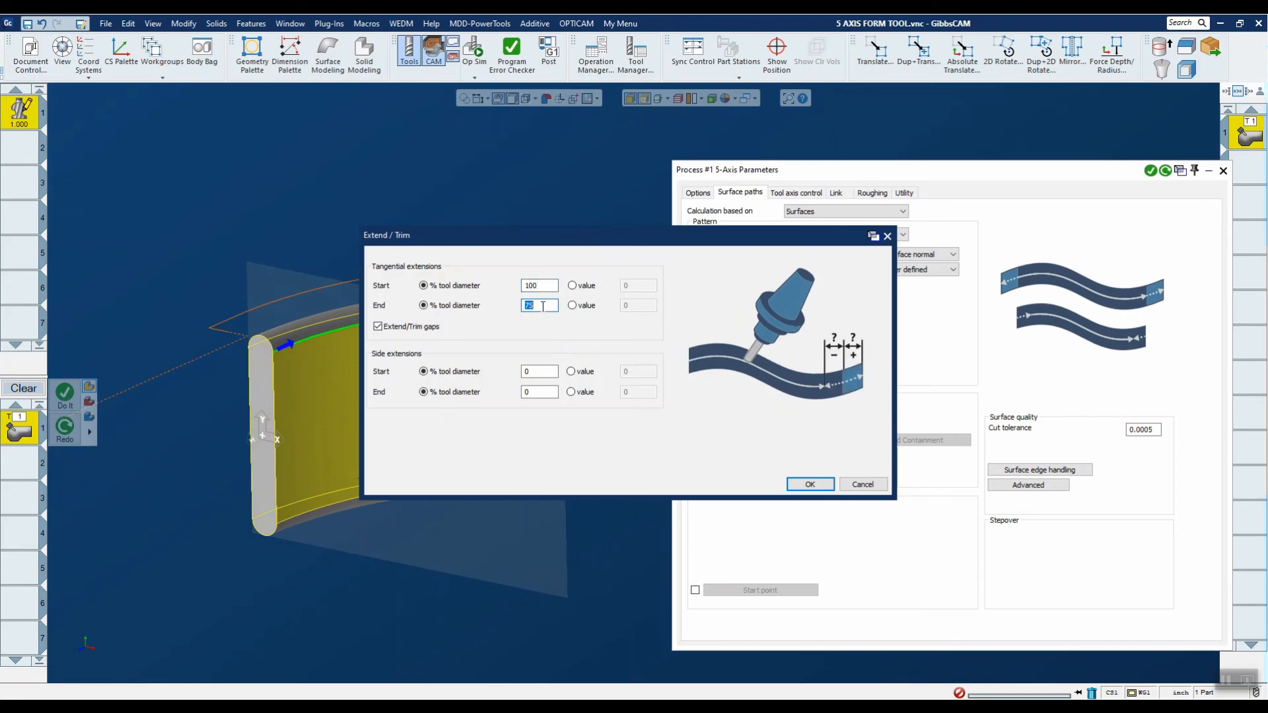
left_click(810, 484)
left_click(1166, 171)
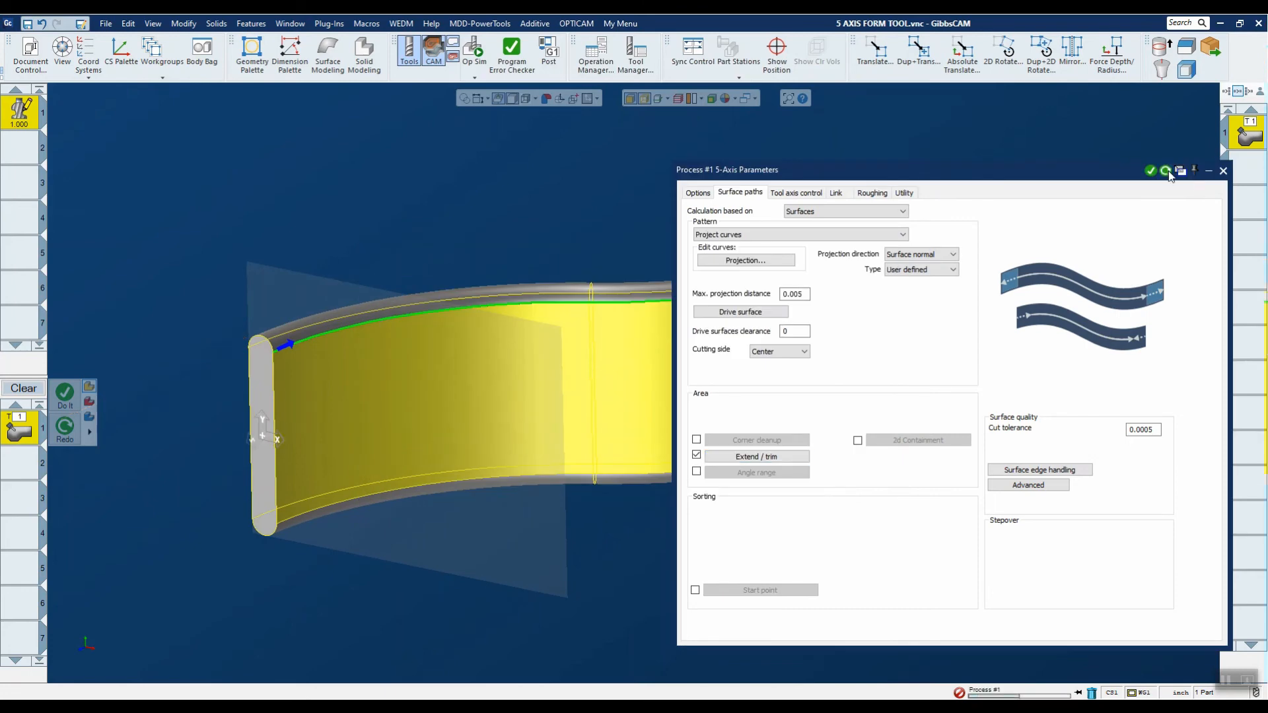
left_click(1223, 170)
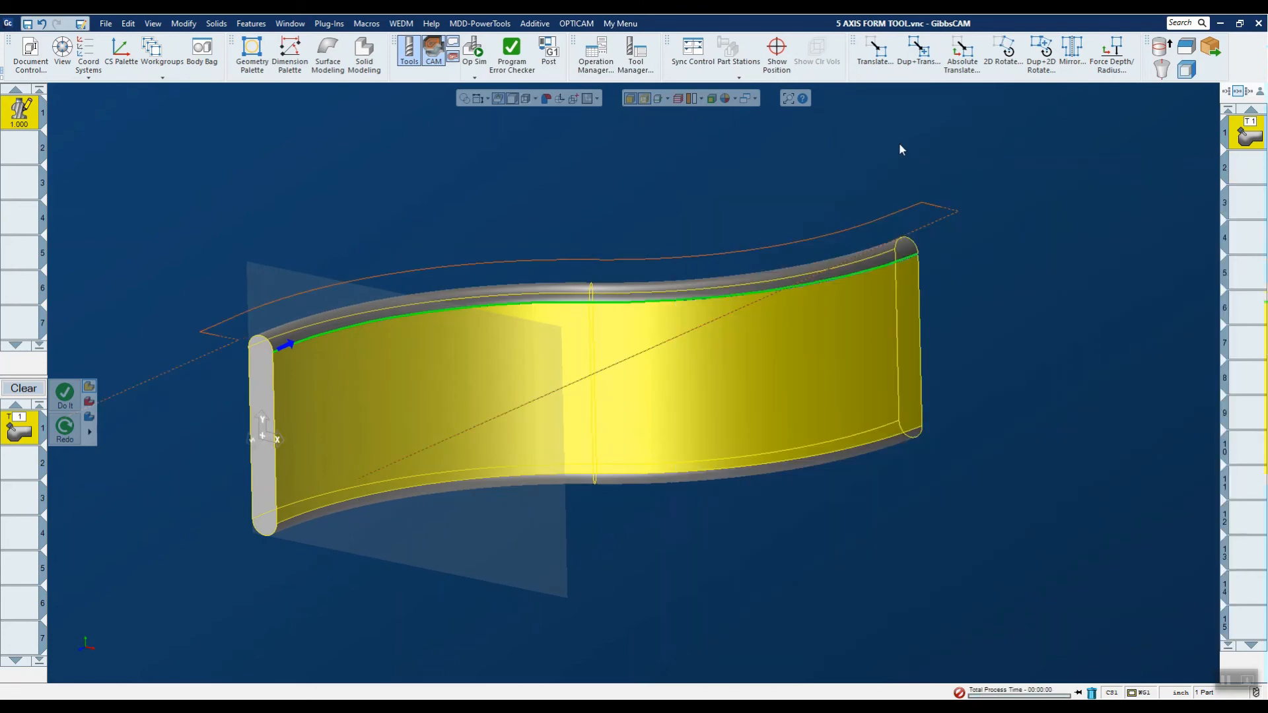
Simulate the operation with the longer extensions, checking the tool's entry and playing the edge-rounding cut at an adjusted speed.
left_click(480, 53)
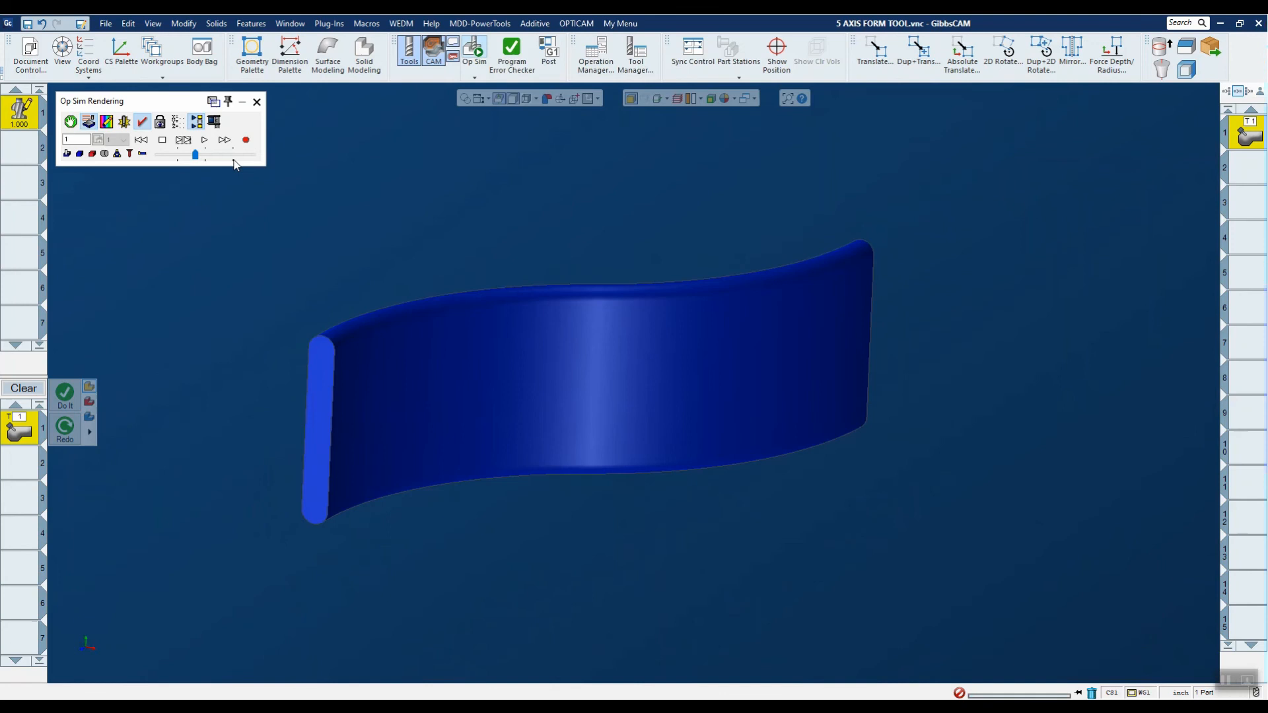
left_click(183, 140)
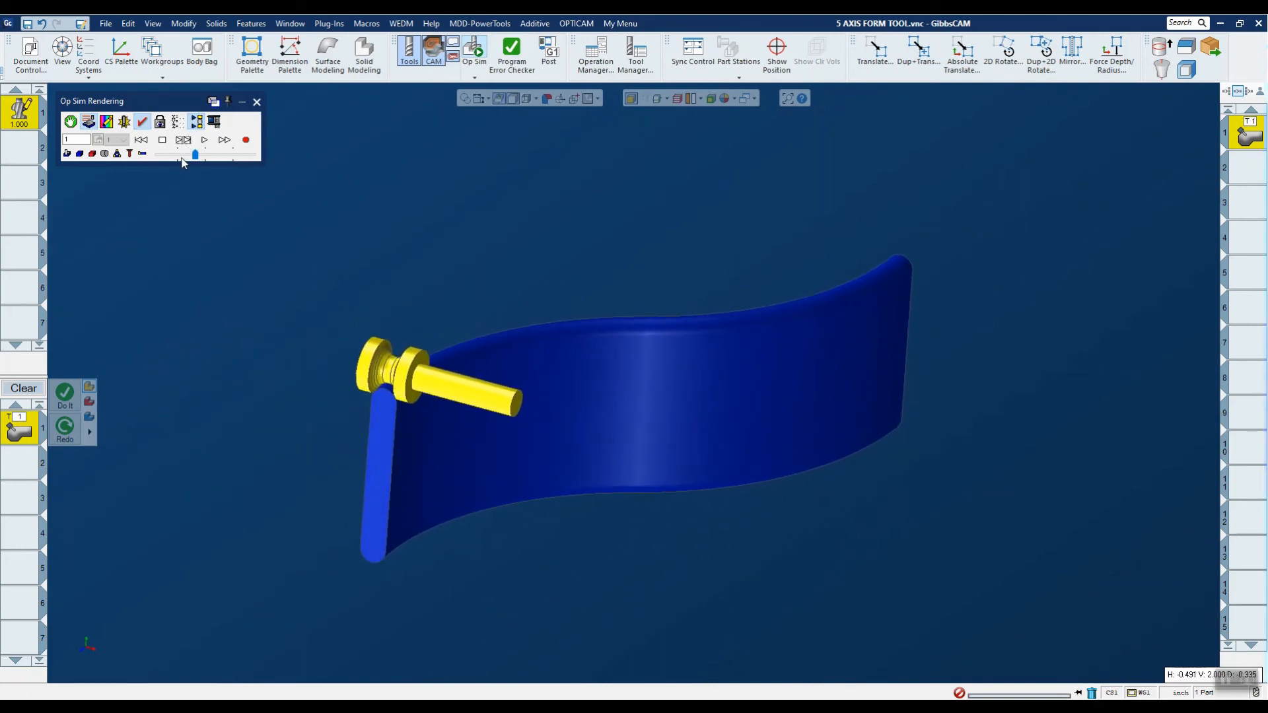
left_click(183, 157)
left_click(159, 141)
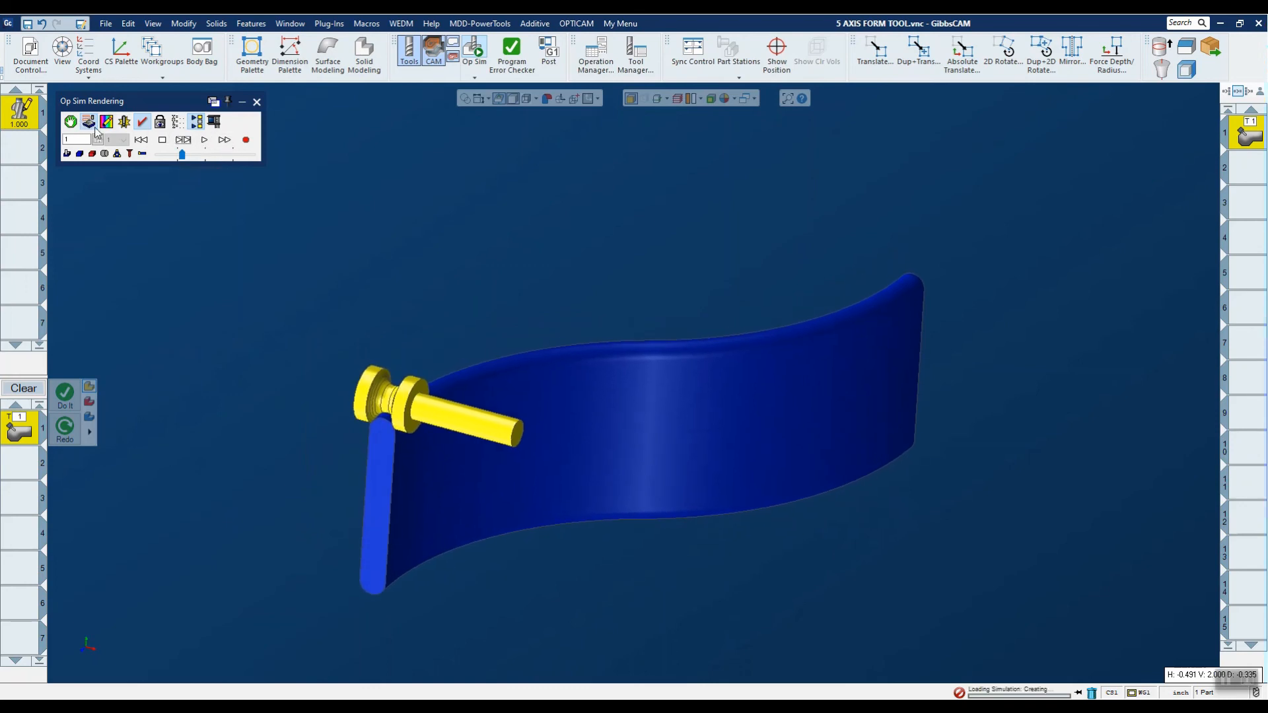
left_click(205, 140)
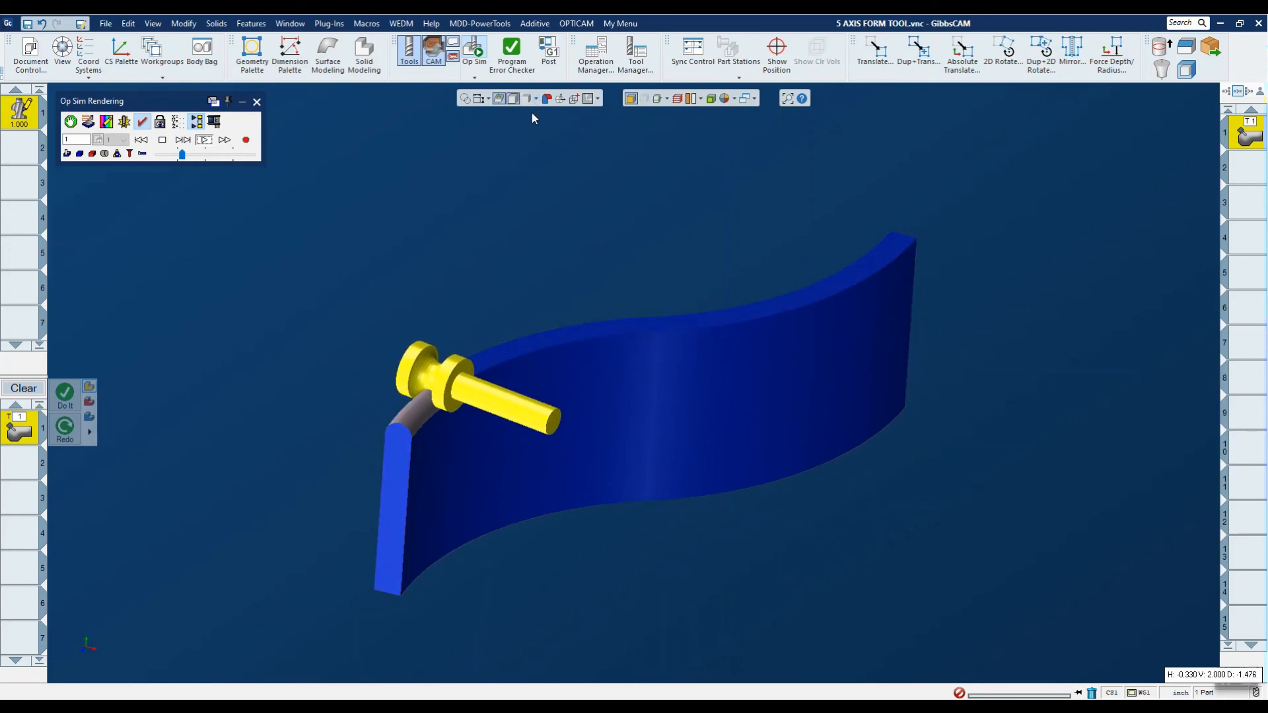
left_click(196, 154)
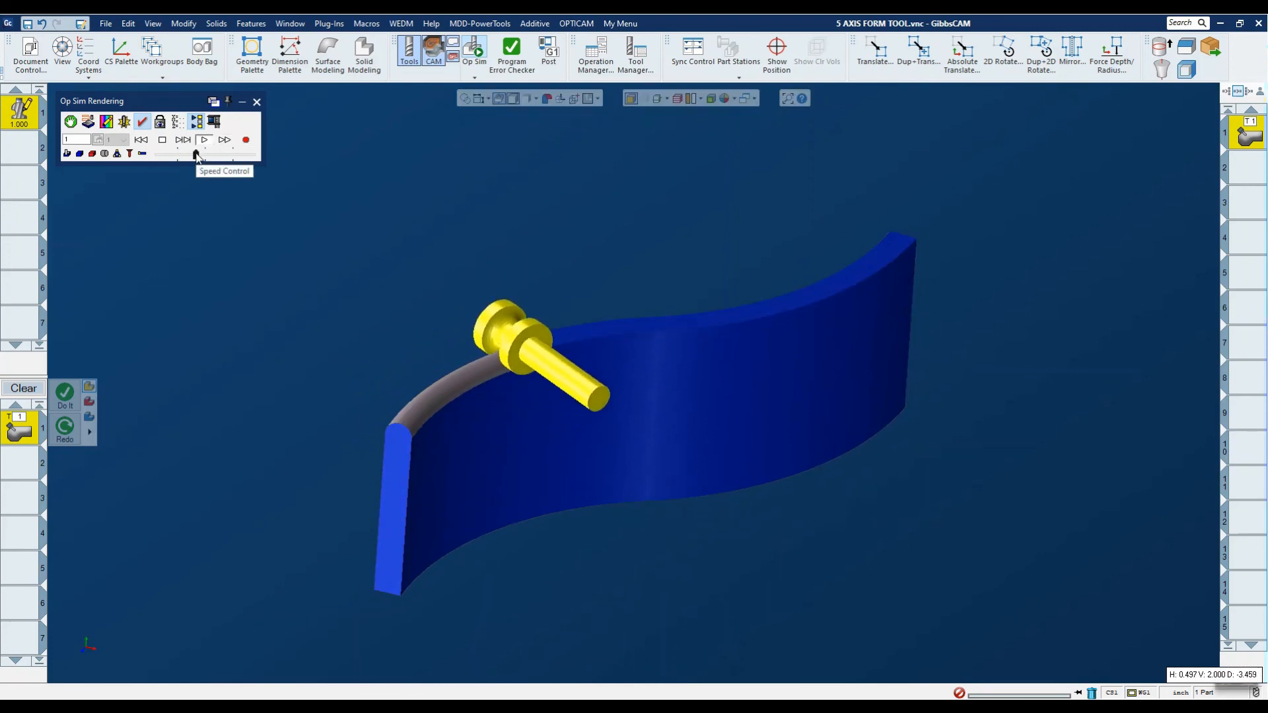